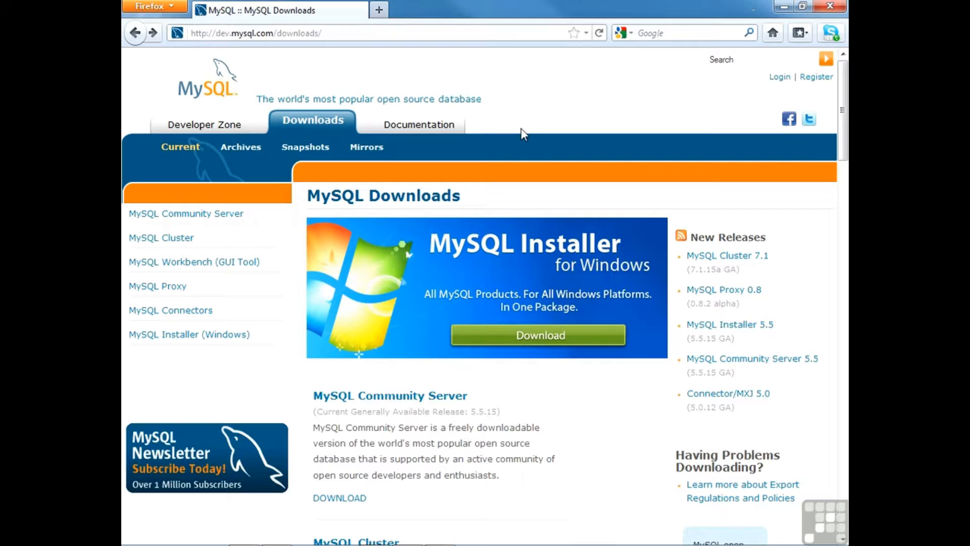
Step: Open the MySQL Installer download page and choose the Windows (x86, 32-bit) MSI Installer download
click(345, 33)
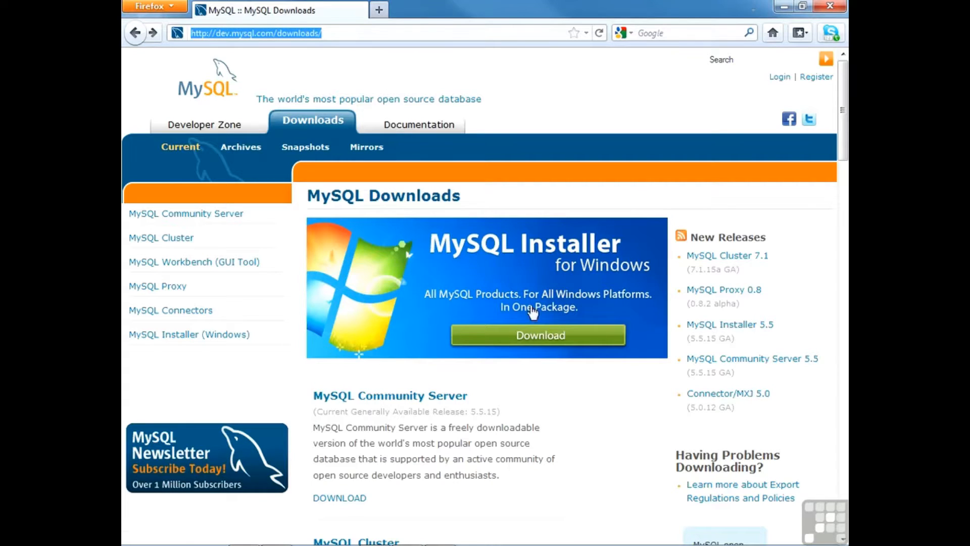
click(541, 333)
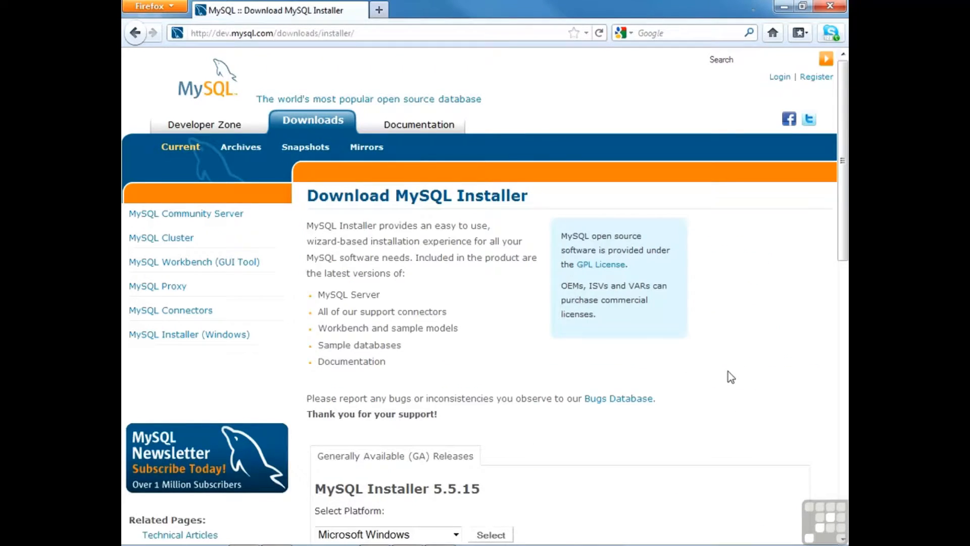
scroll(728, 371, down, 3)
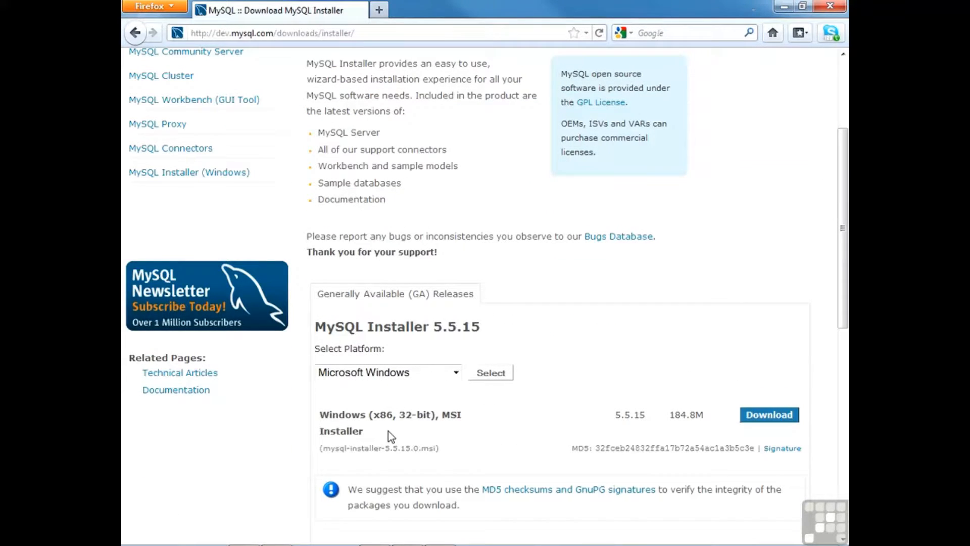
click(782, 423)
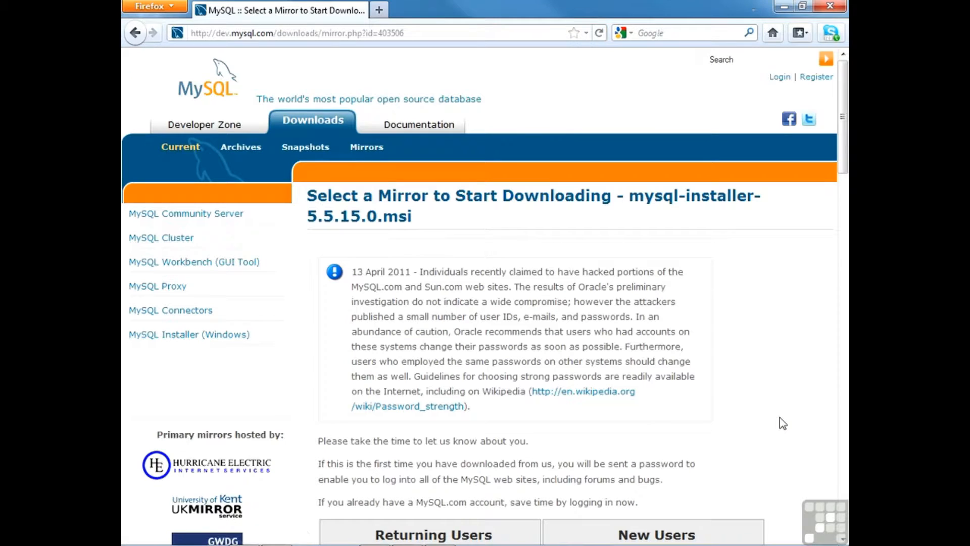
Step: Skip the login prompt and save the MSI from the University of Wisconsin HTTP mirror
scroll(782, 424, down, 5)
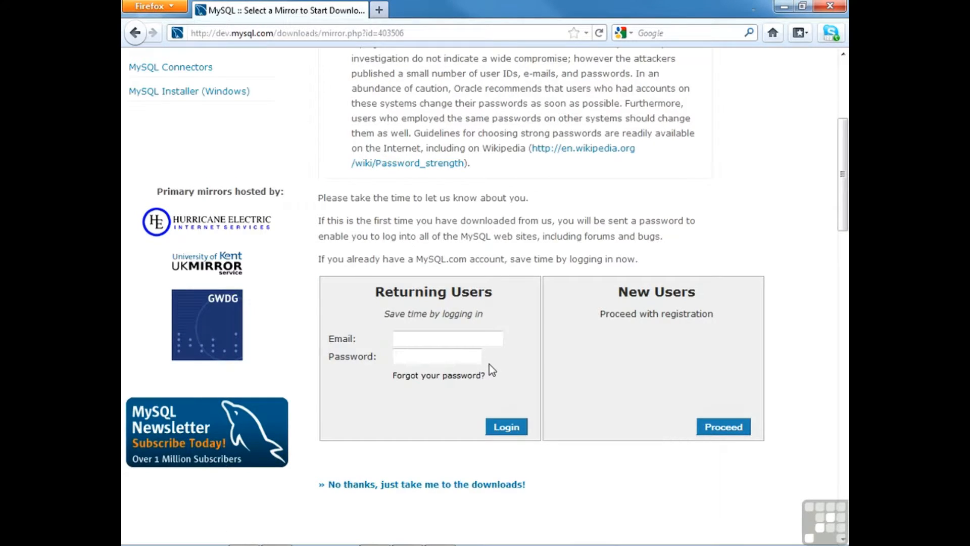
click(445, 485)
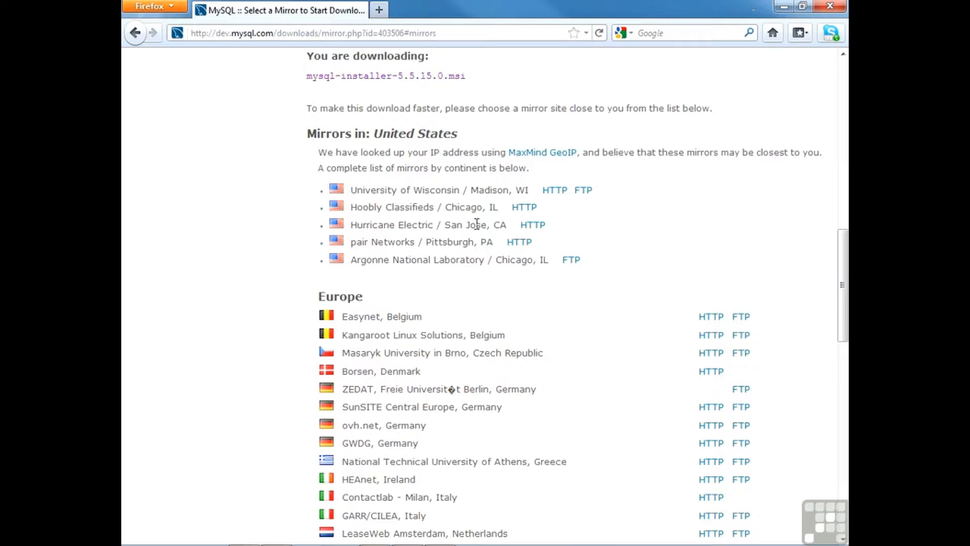
click(552, 196)
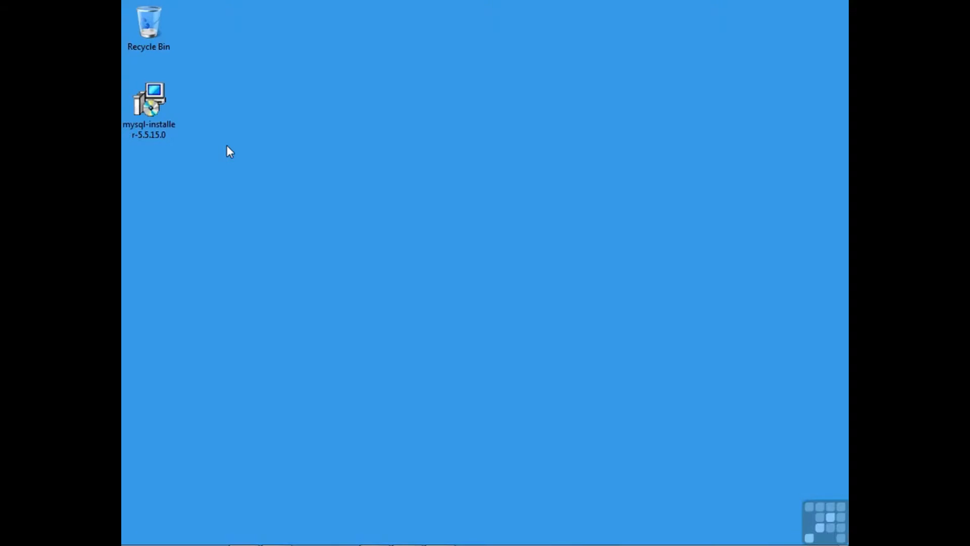
Step: Move the mysql-installer-5.5.15.0 icon onto the desktop, launch it, and allow it to run
drag(135, 108, 357, 187)
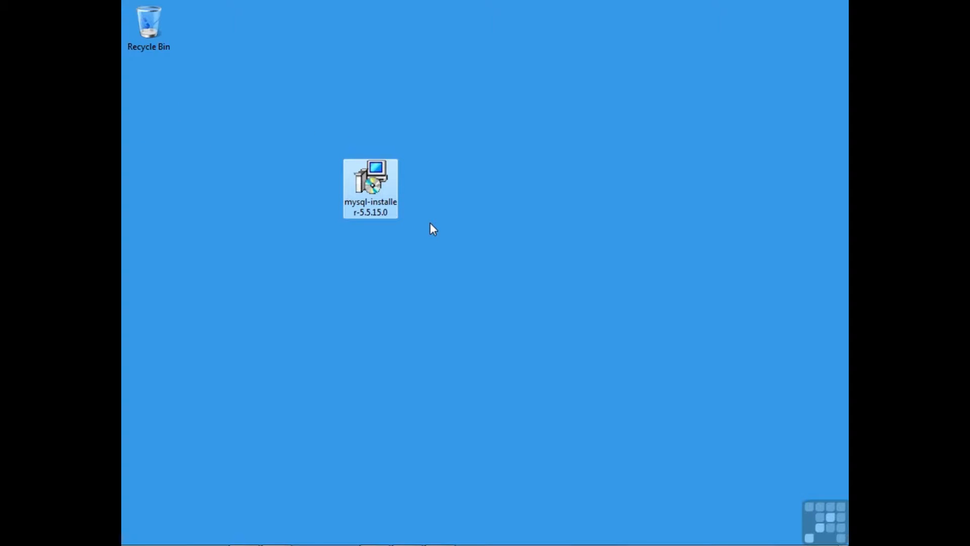
double_click(392, 209)
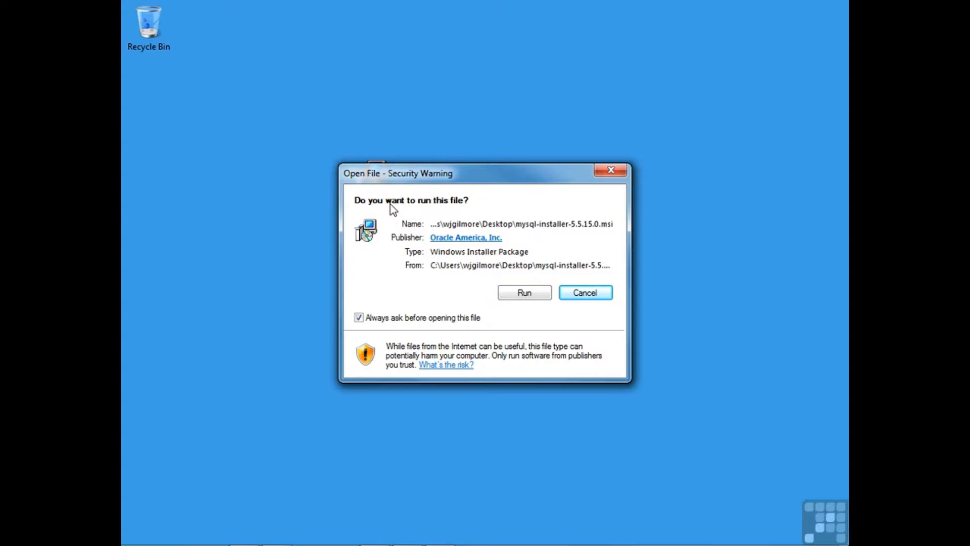
click(535, 293)
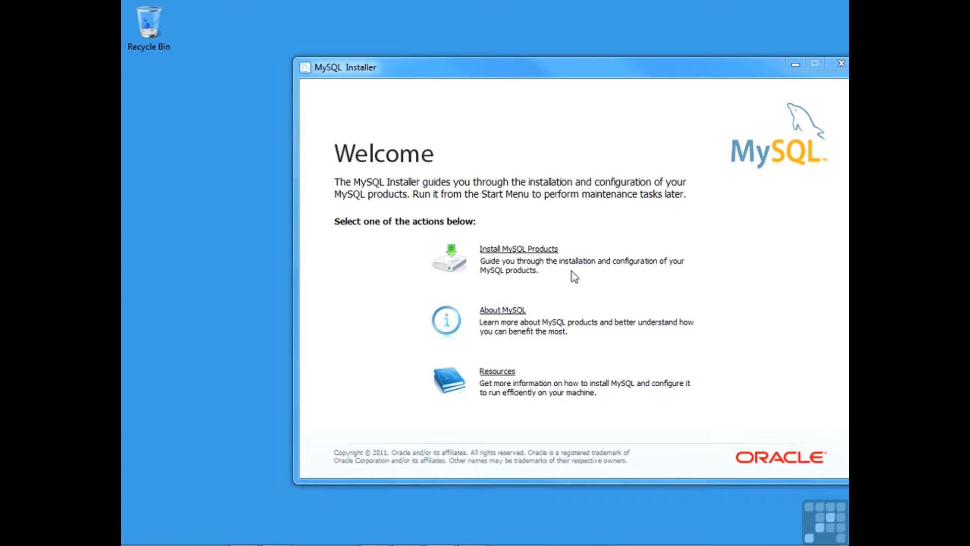
Step: Reposition the installer window and choose Install MySQL Products on the Welcome screen
drag(689, 73, 615, 61)
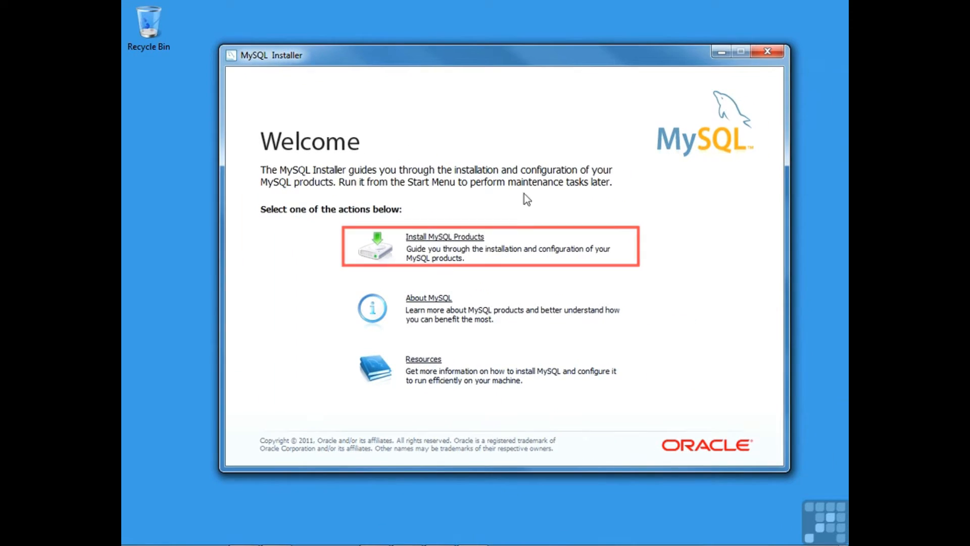
click(448, 237)
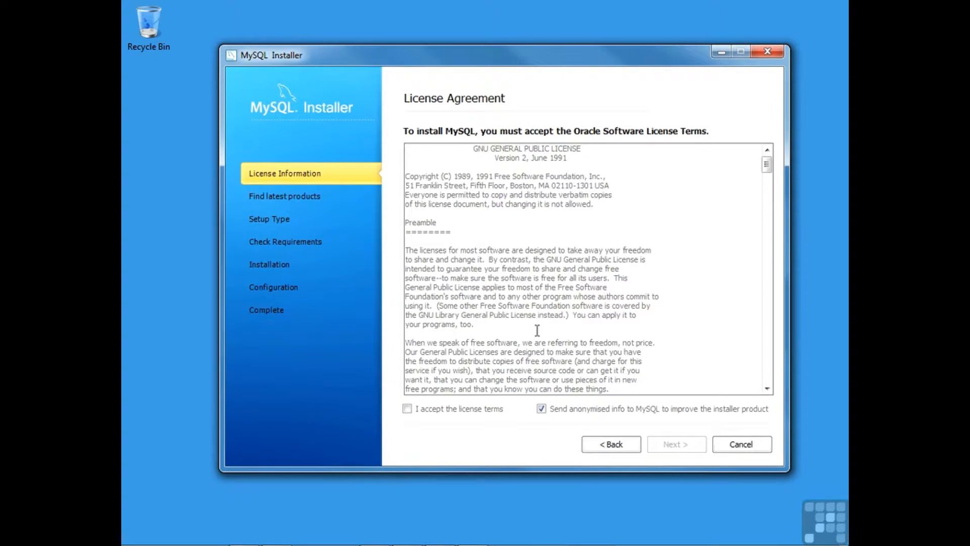
Step: Accept the GNU General Public License terms and continue
click(407, 409)
click(691, 447)
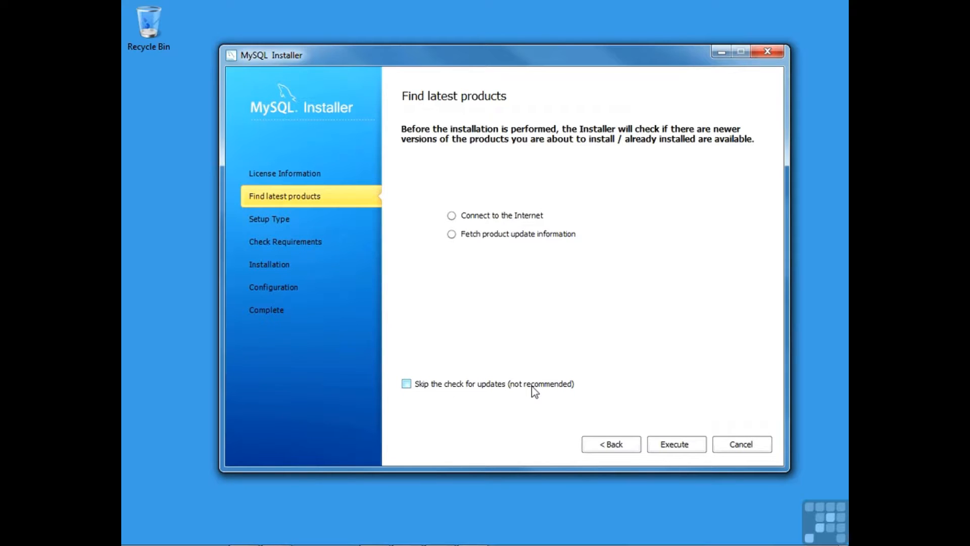
Step: Skip the update check and select the Developer Default setup type, reviewing the installation path
click(532, 387)
click(668, 446)
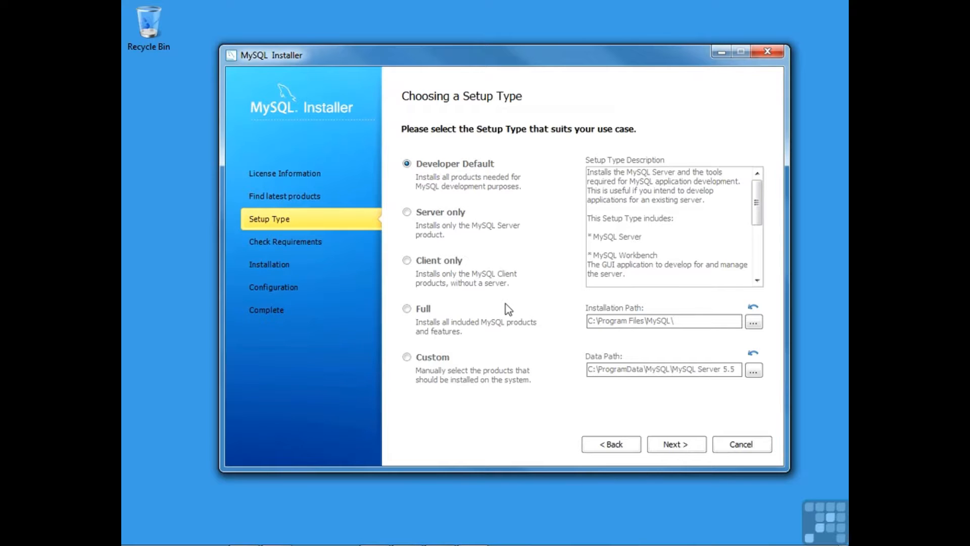
click(444, 212)
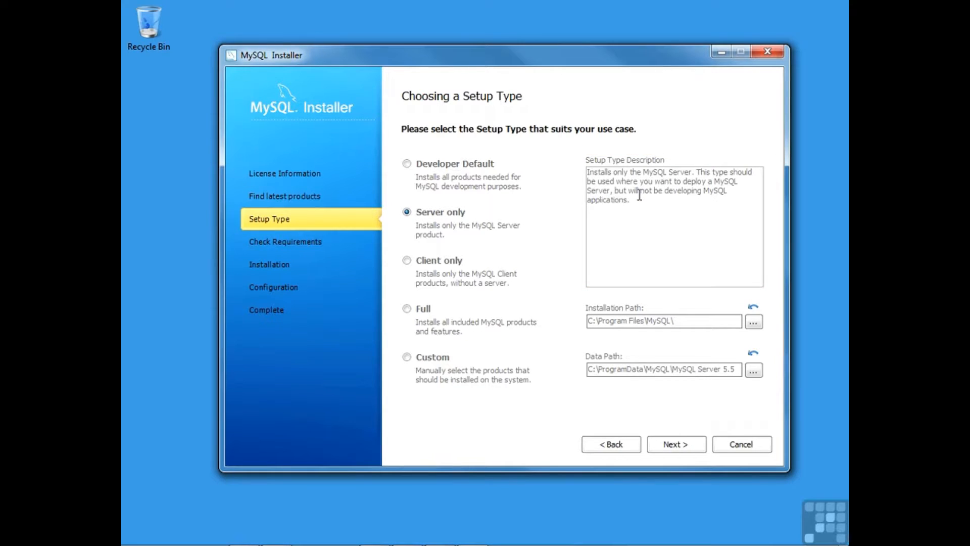
click(475, 165)
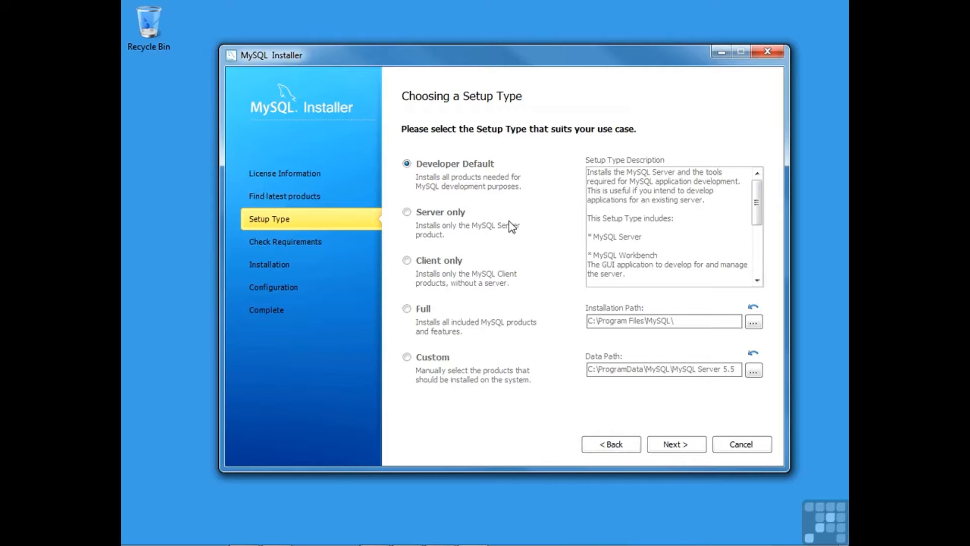
click(645, 321)
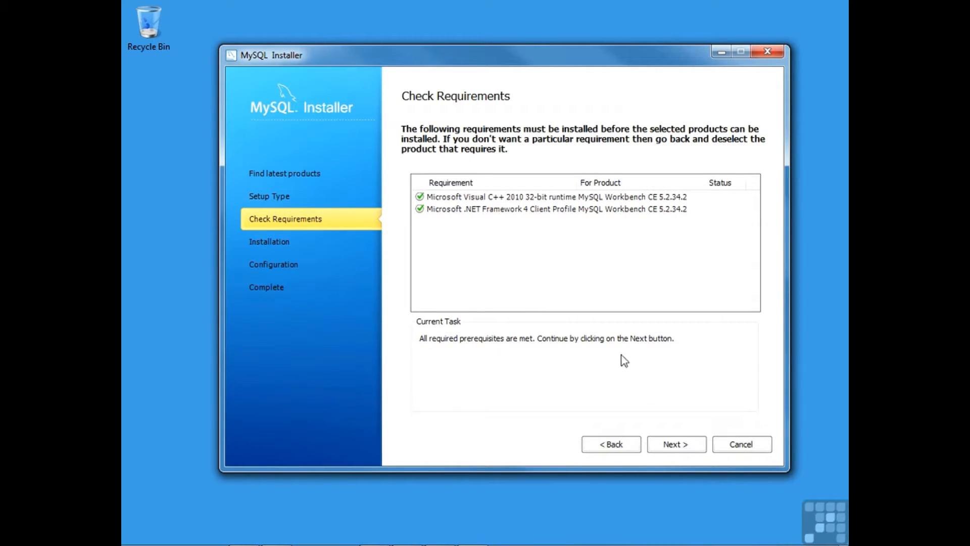
Step: Continue past Check Requirements to the Installation Progress list of nine products
click(687, 448)
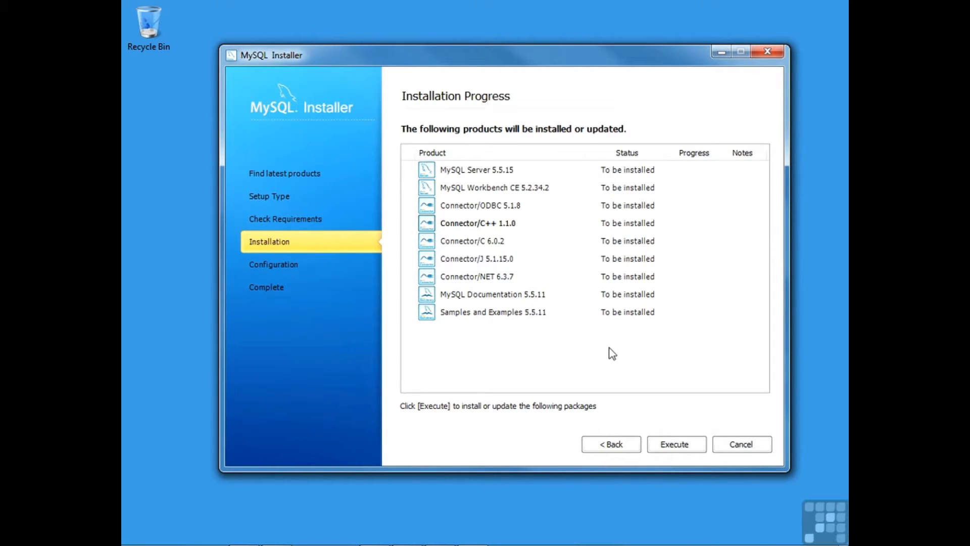
Step: Execute the installation of all nine products, then continue to Configuration Overview
click(683, 446)
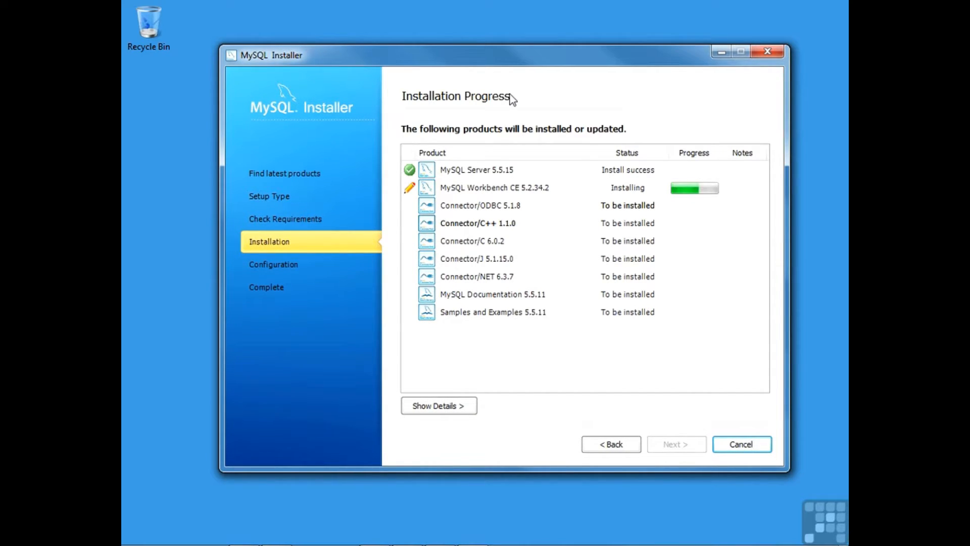
click(666, 452)
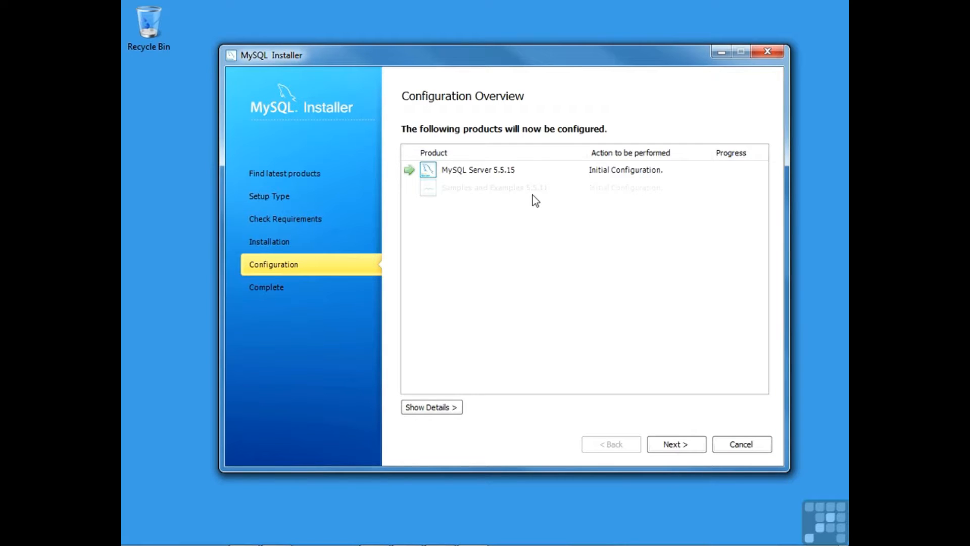
Step: Proceed from Configuration Overview to the MySQL Server machine-type settings
click(677, 445)
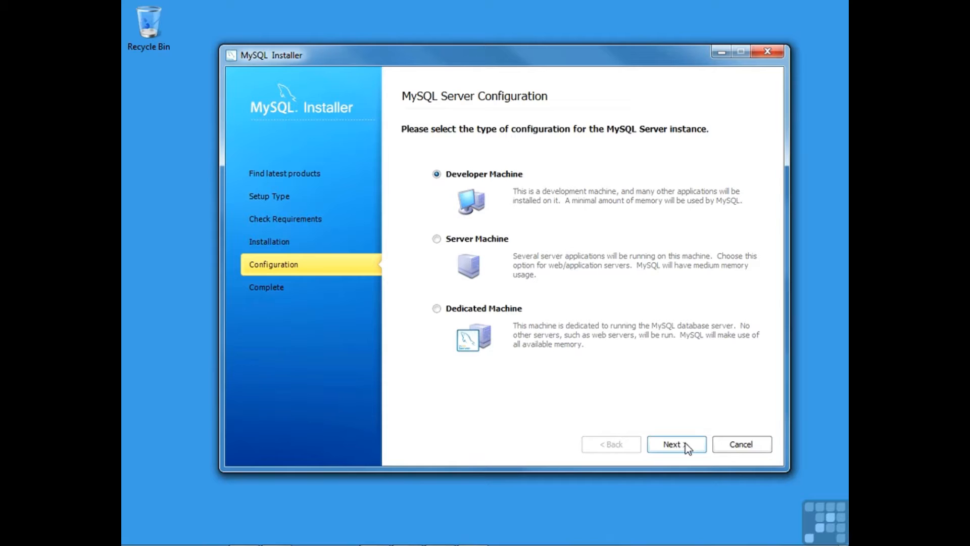
Step: Keep Developer Machine as the server configuration type and continue to network and security settings
click(672, 444)
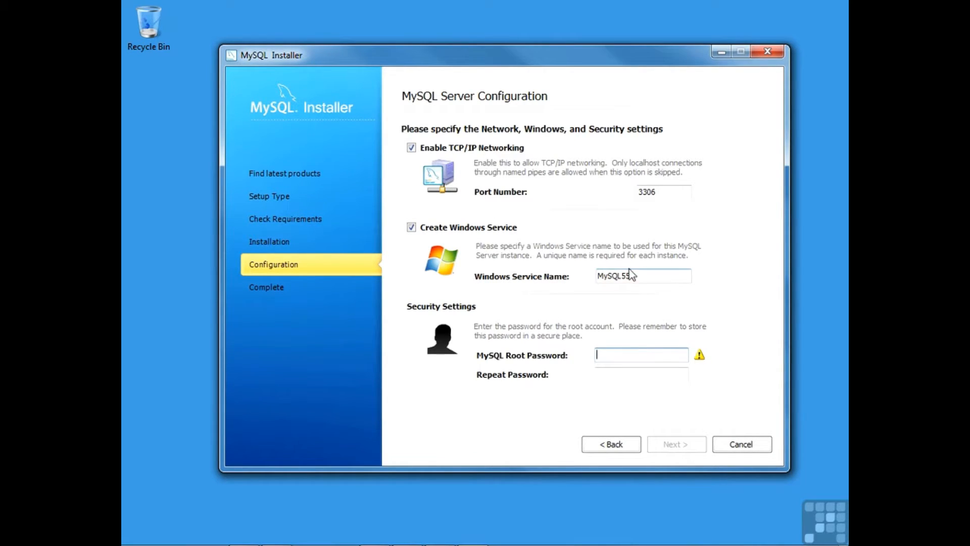
Step: Enter the root account password in both password fields and apply the server configuration
drag(638, 275, 581, 280)
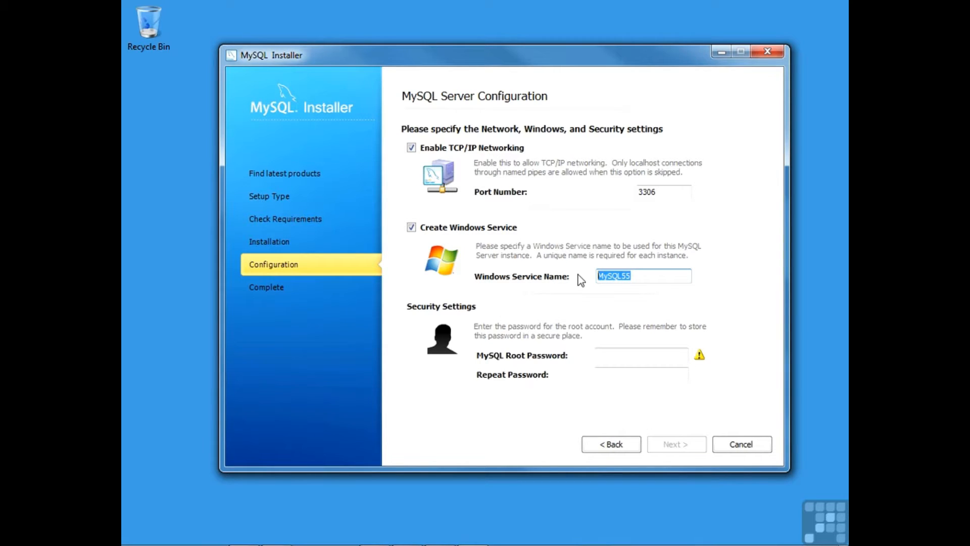
click(628, 354)
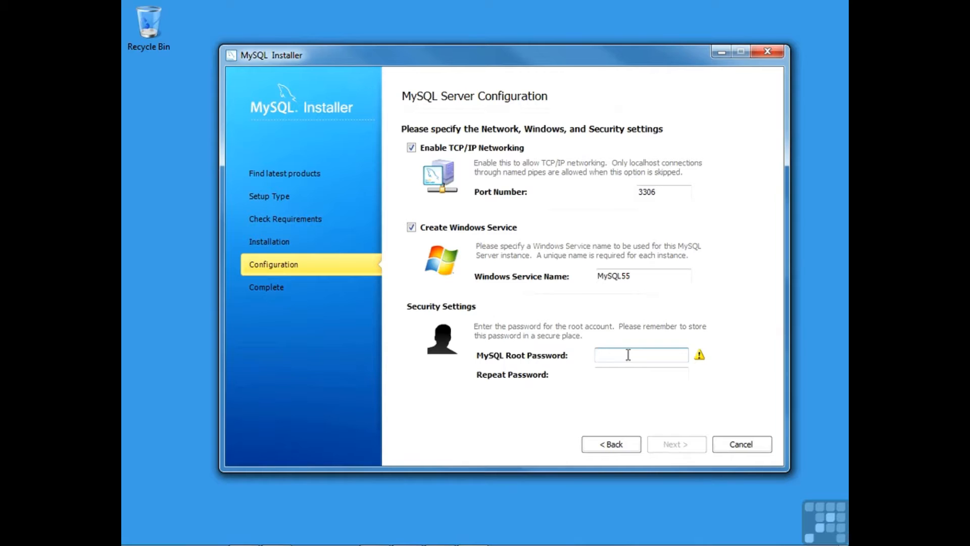
text(12345)
key(Tab)
text(12345)
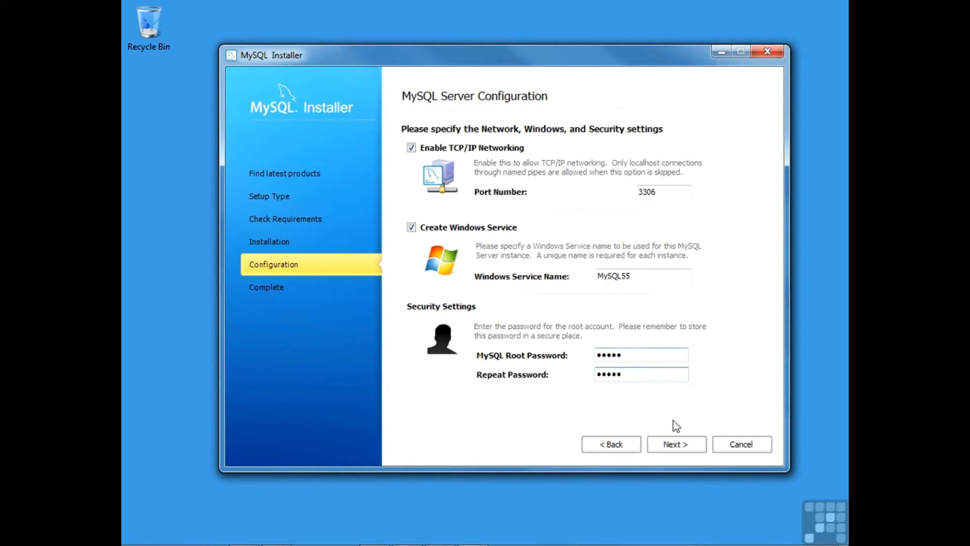
click(678, 446)
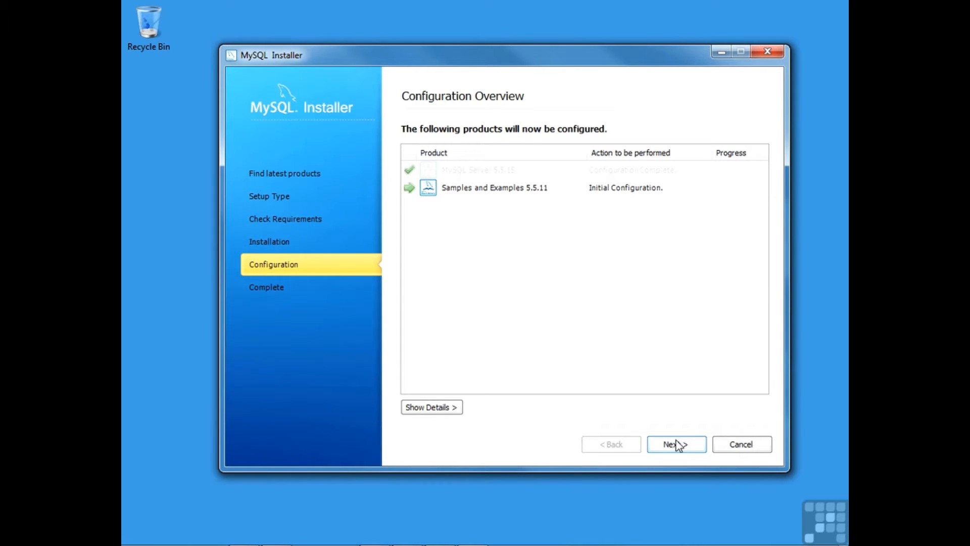
Step: Configure Samples and Examples 5.5.11, then continue to the Installation Complete page
click(677, 445)
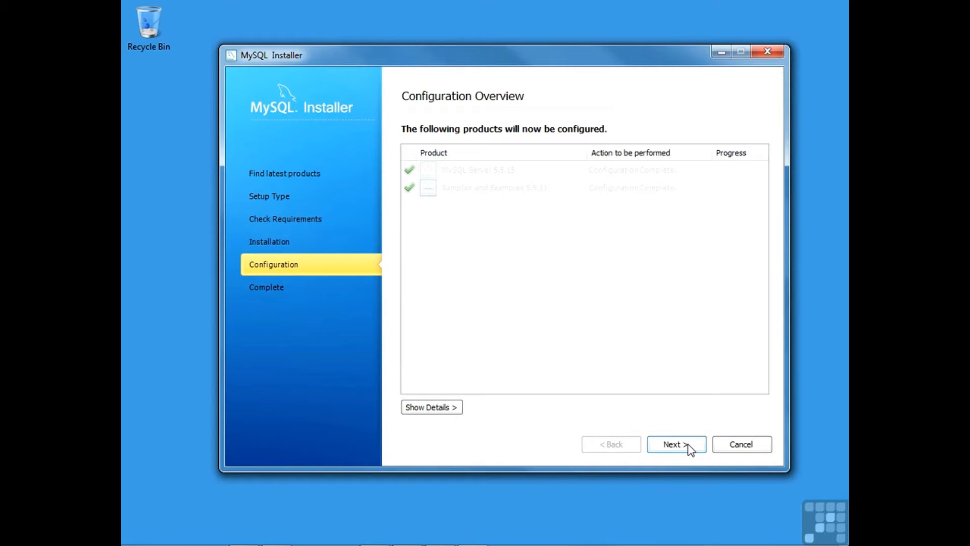
click(690, 450)
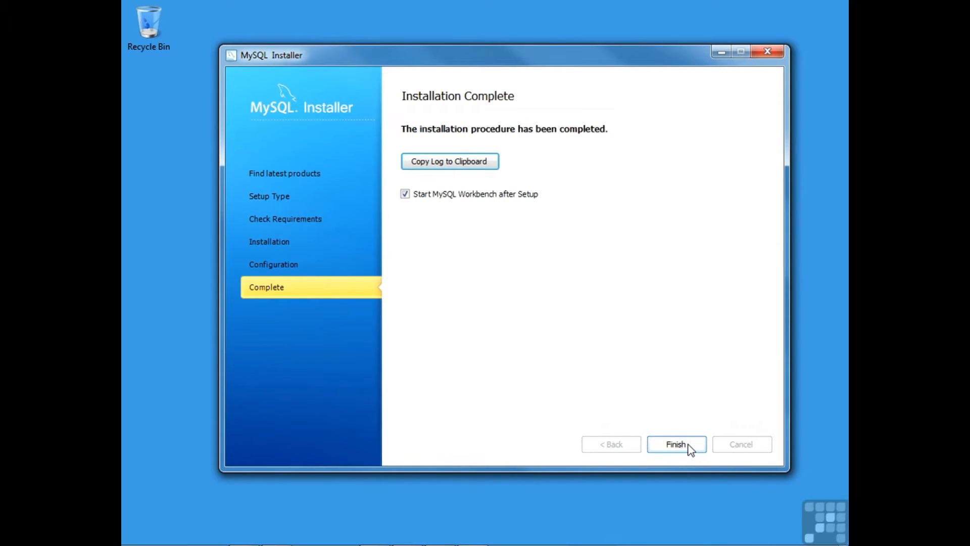
Step: Turn off 'Start MySQL Workbench after Setup' and finish, closing the installer
click(405, 195)
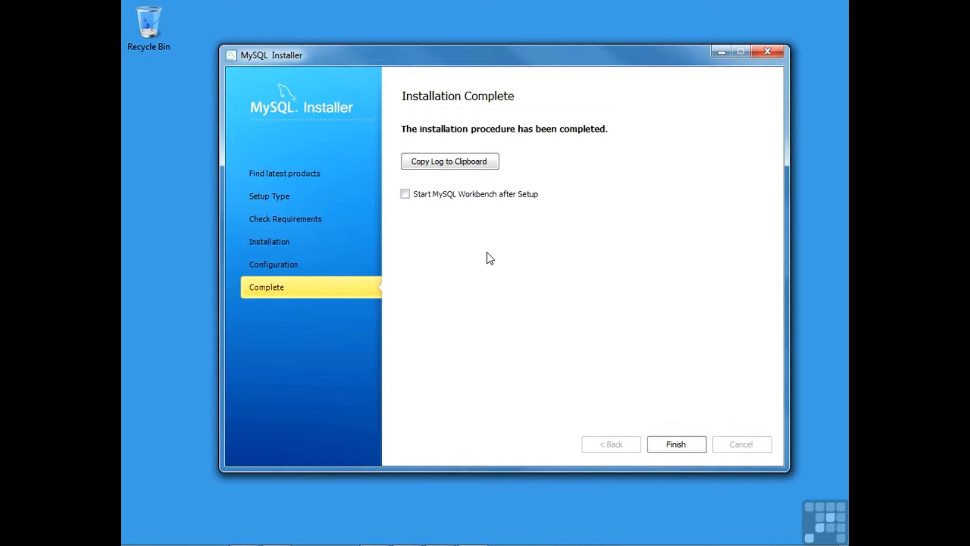
click(683, 444)
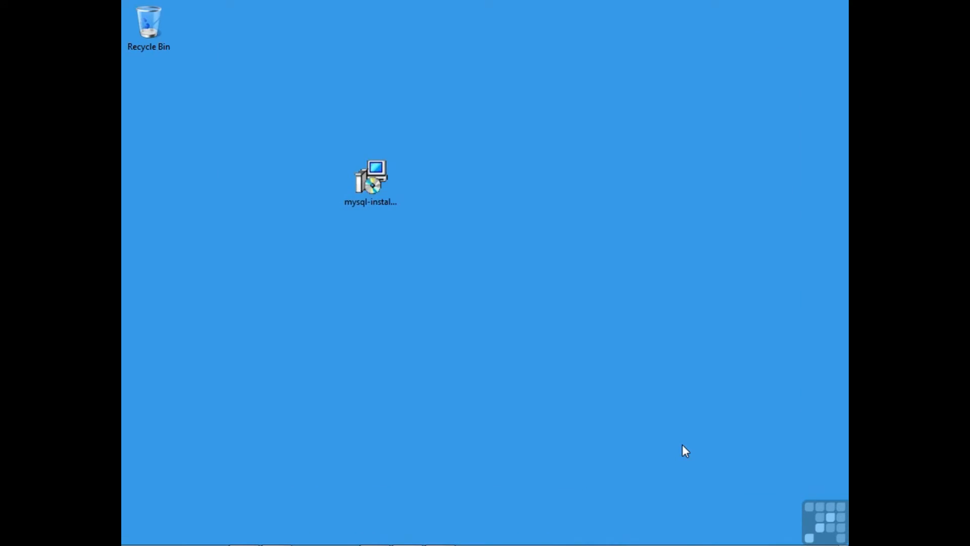
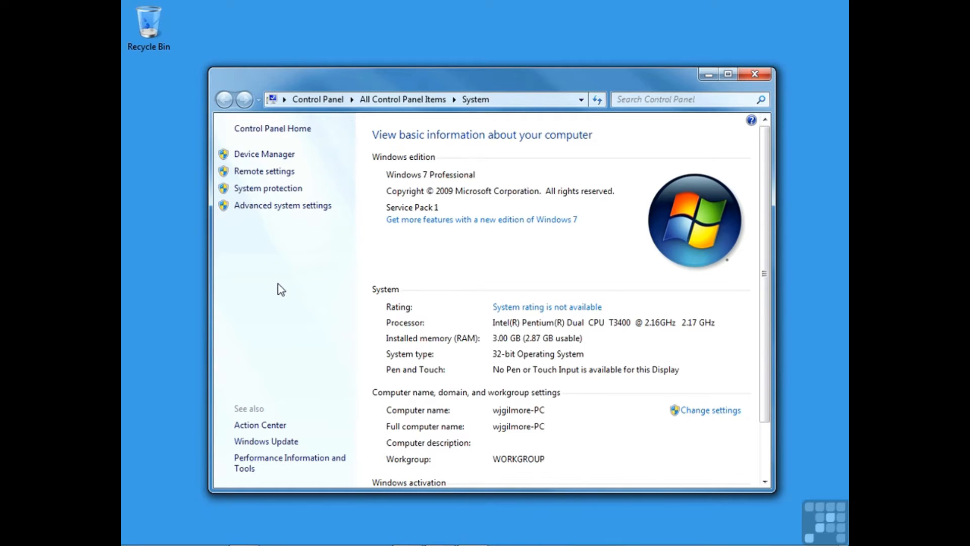
Step: Go through Advanced system settings and Environment Variables to edit the Path system variable
click(263, 207)
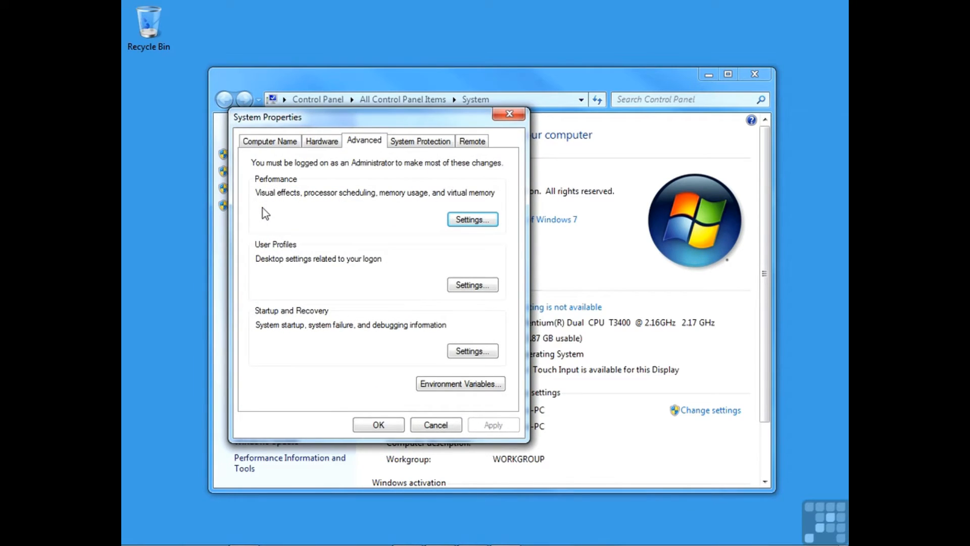
drag(381, 120, 460, 117)
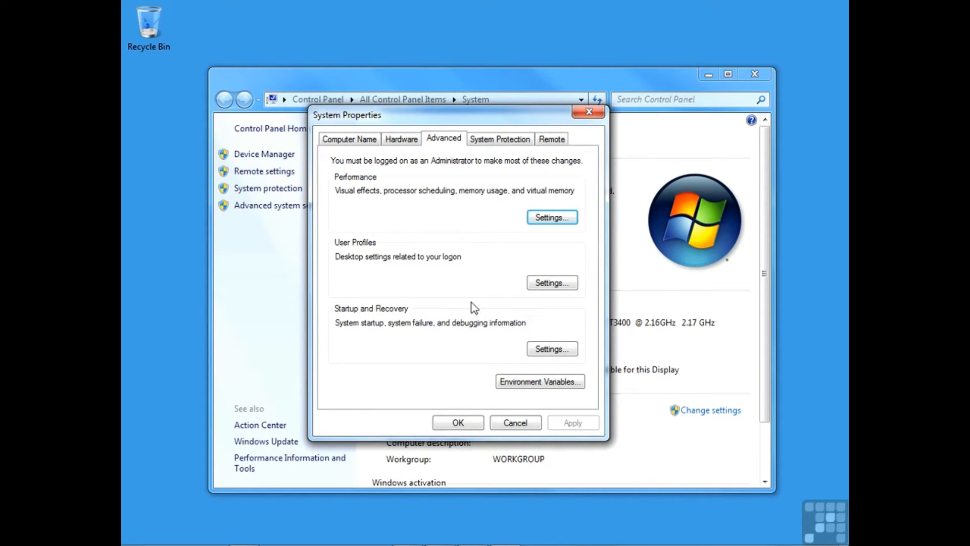
click(522, 383)
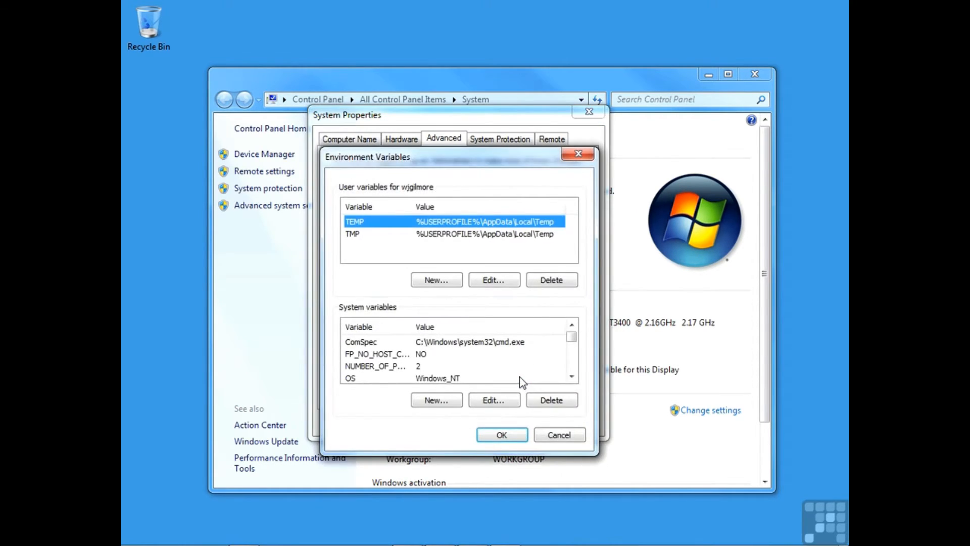
drag(469, 162, 474, 127)
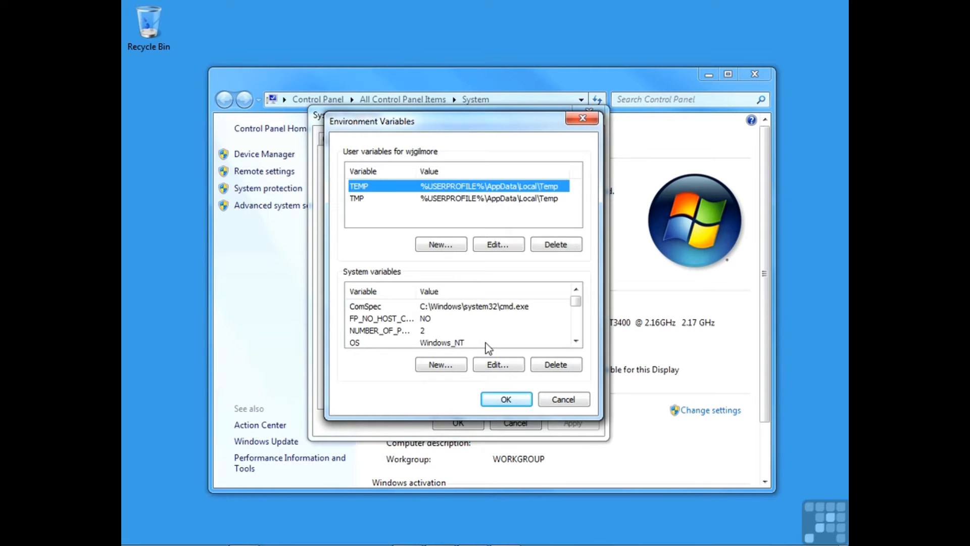
click(576, 342)
click(575, 342)
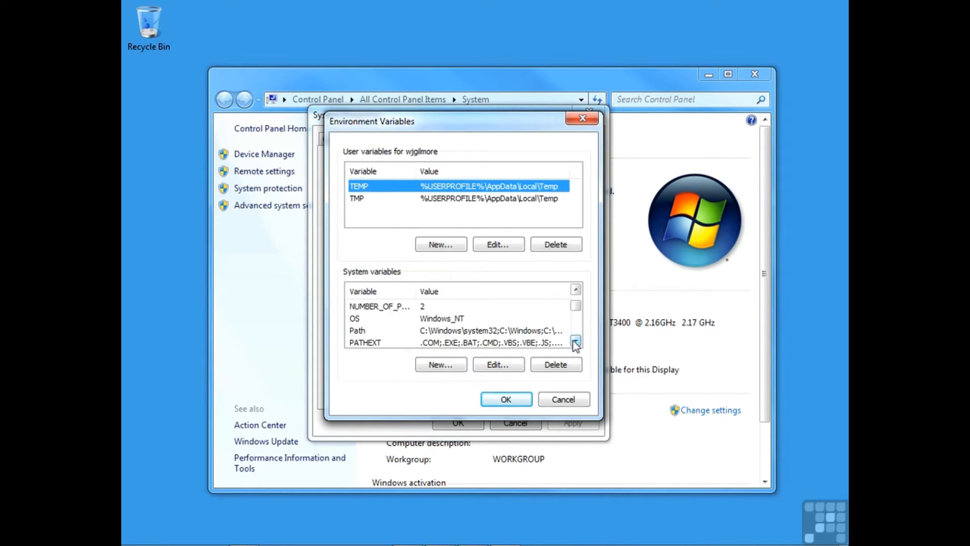
click(454, 331)
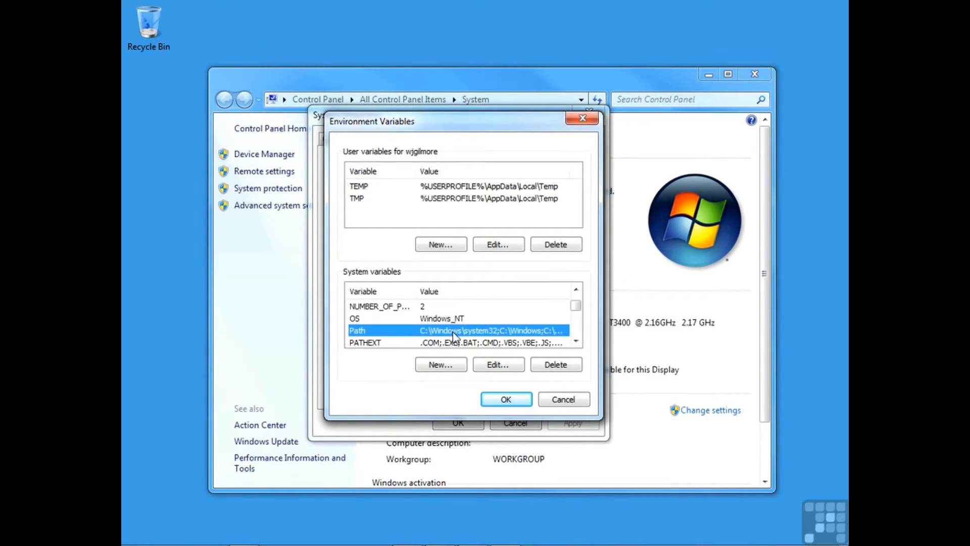
click(495, 365)
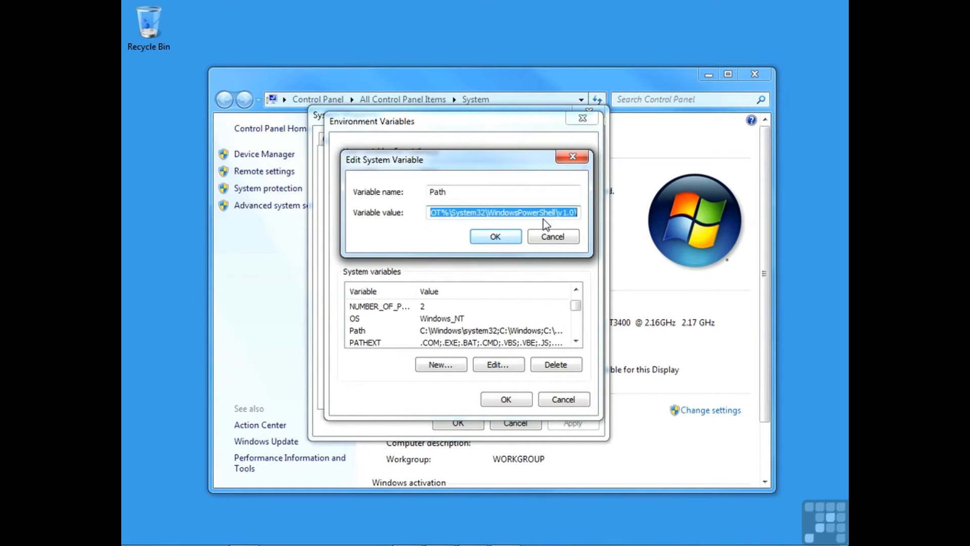
Step: Append ;C:\Program Files\MySQL\MySQL Server 5.5\bin to the end of the Path value
click(575, 215)
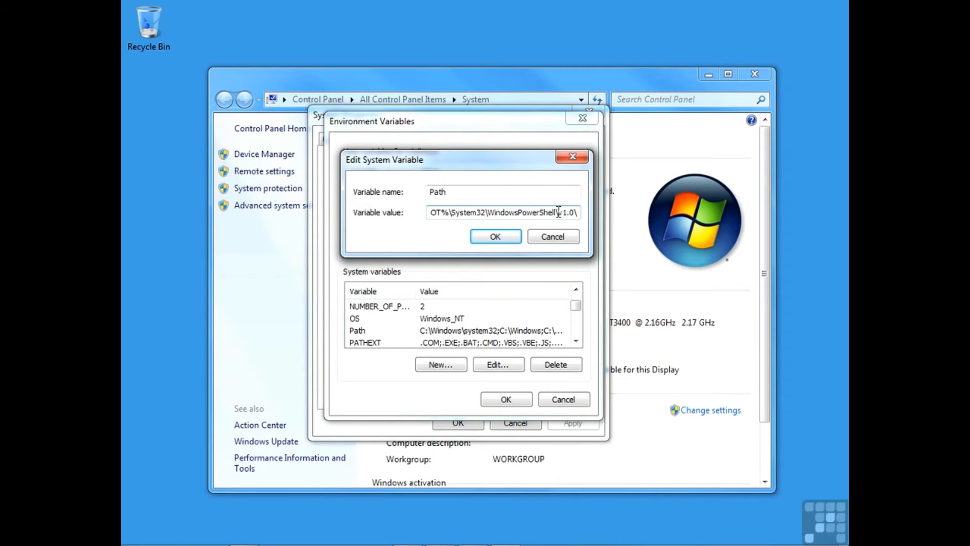
text(;)
click(575, 212)
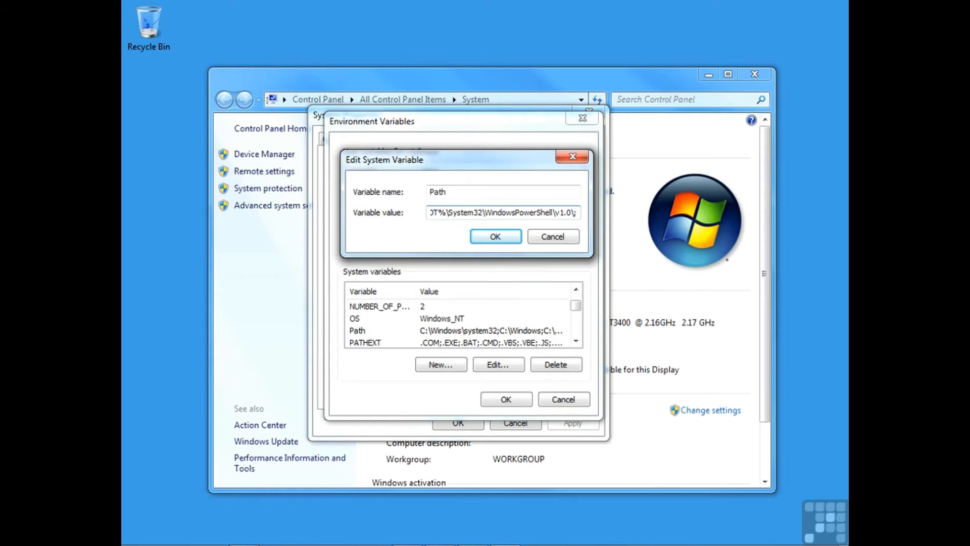
text(C:\Program Files\MySQL\MySQL Server 5.5\bin)
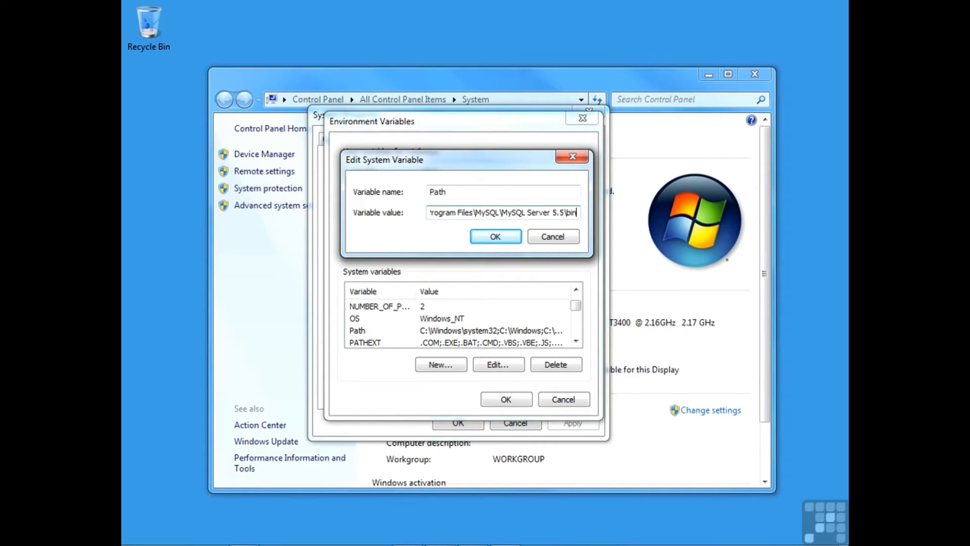
key(ctrl+Left)
click(482, 213)
key(ctrl+Left)
key(ctrl+Left)
key(ctrl+Left)
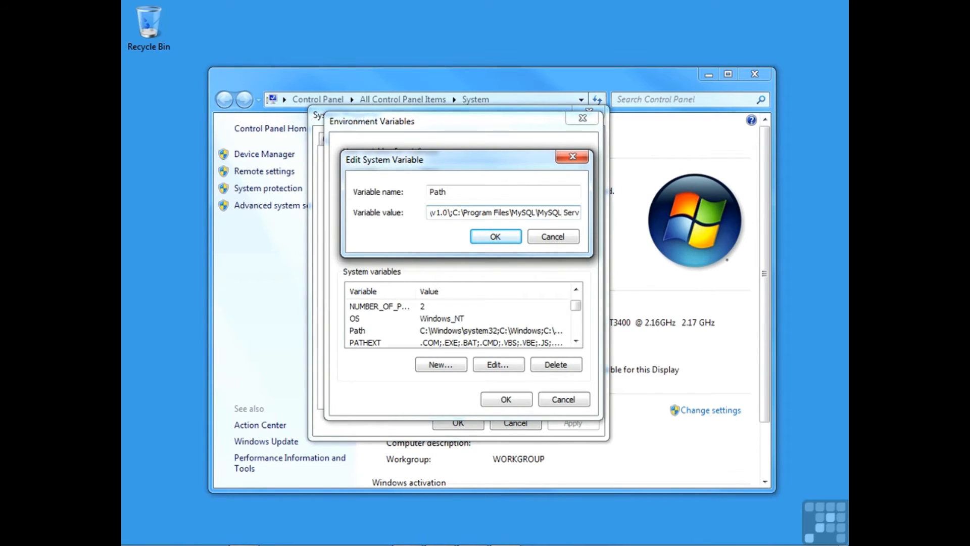
key(Right)
key(Right)
key(Right)
key(Right)
key(Right)
key(Right)
key(Right)
key(Right)
key(Right)
key(Right)
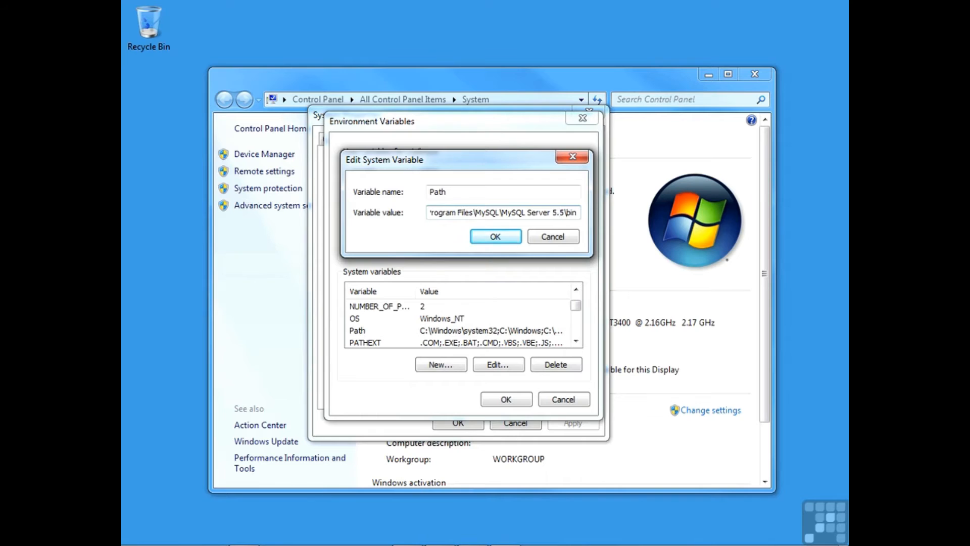
key(shift+Right)
key(shift+Right)
key(shift+Right)
Step: Confirm the Path change and close all three system settings dialogs
click(489, 238)
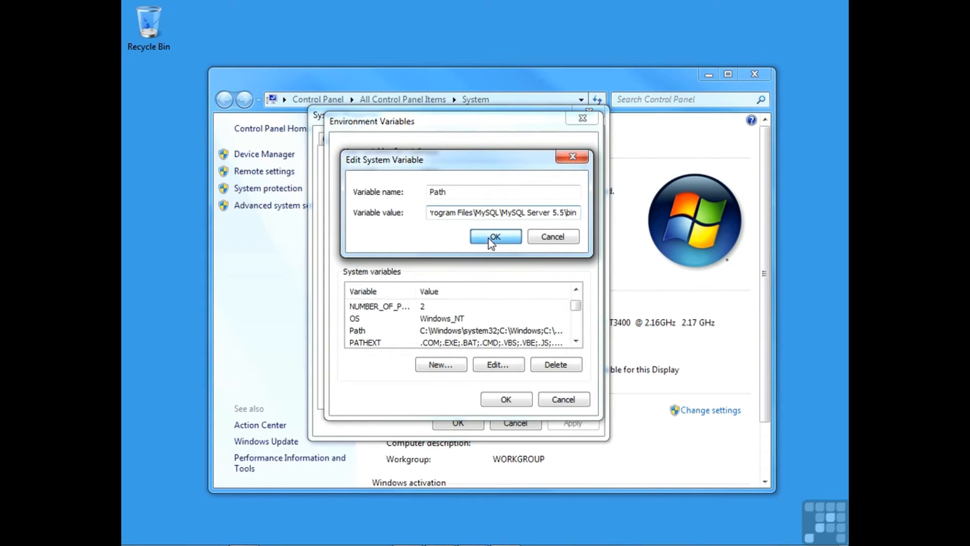
click(497, 402)
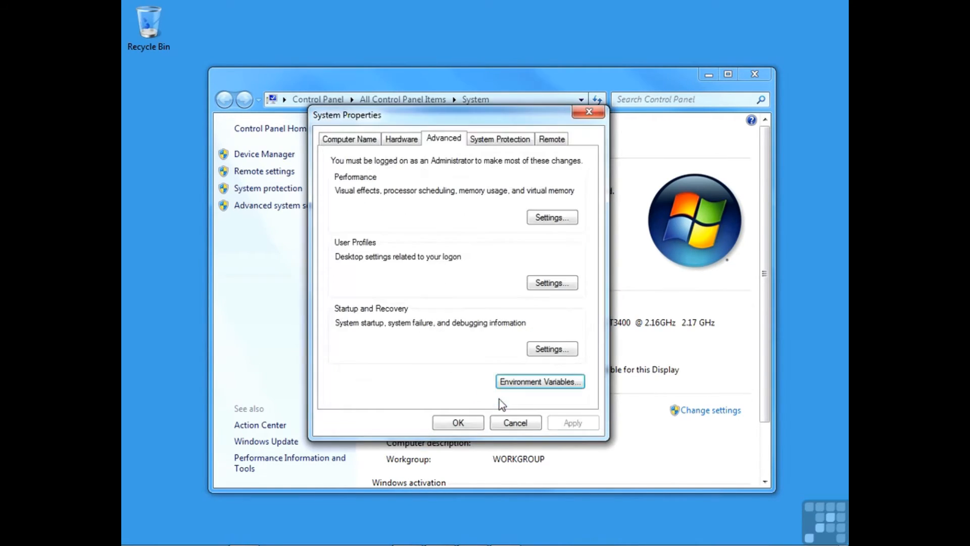
click(478, 424)
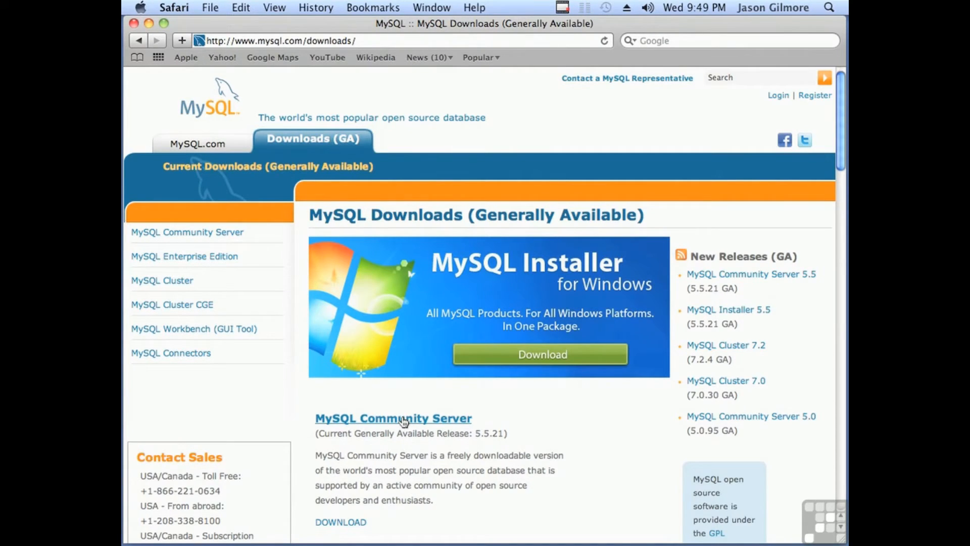
Step: Download the Mac OS X 10.6 64-bit MySQL Community Server 5.5.21 DMG
click(404, 418)
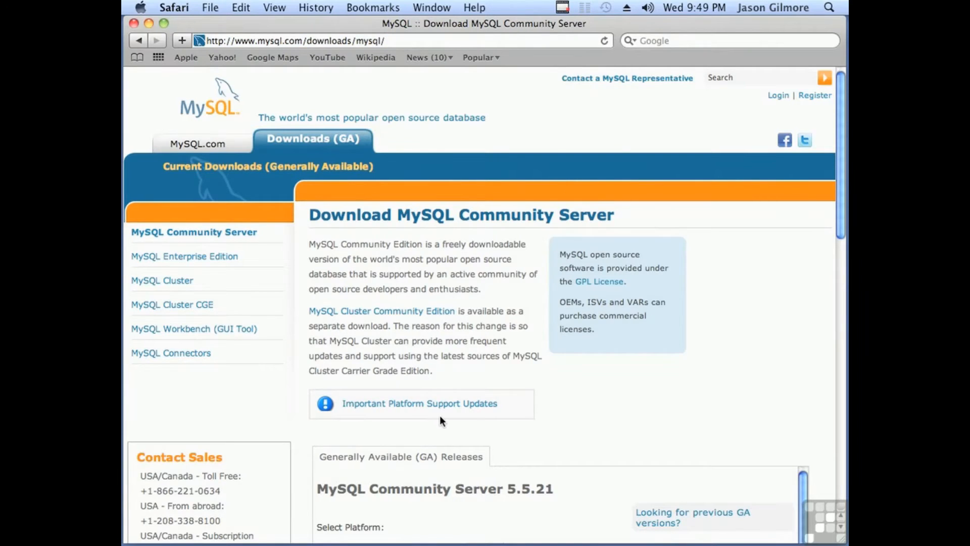
scroll(439, 420, down, 1)
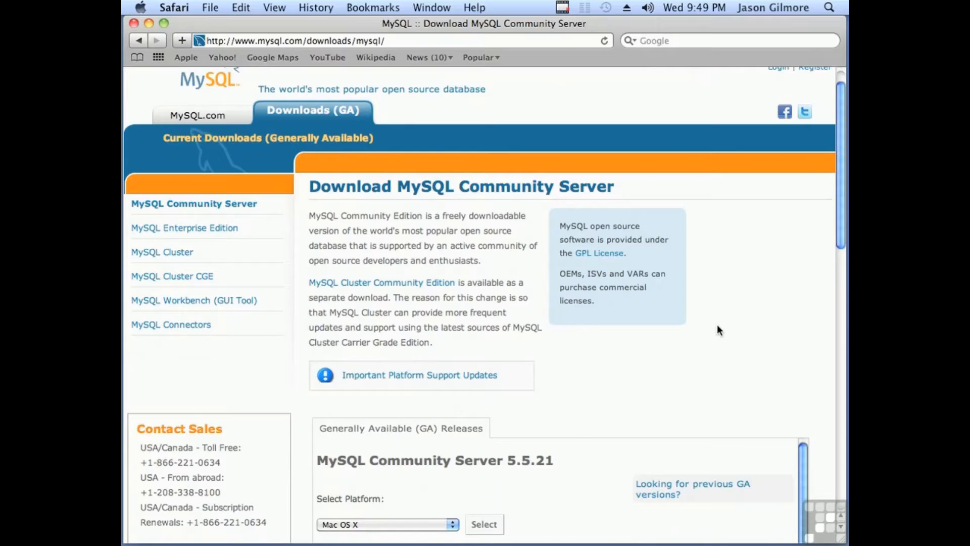
drag(841, 219, 831, 359)
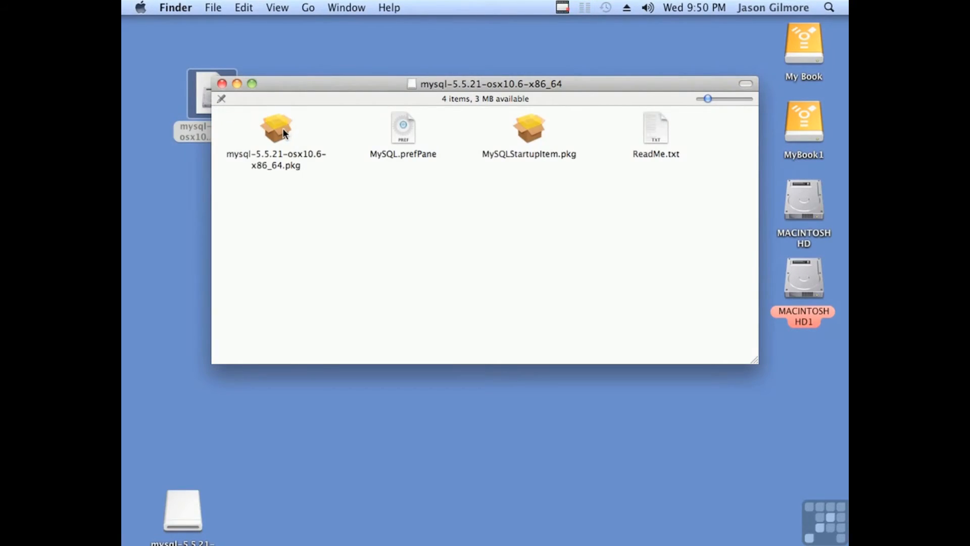
Step: Review the disk image's packages and launch the mysql-5.5.21-osx10.6-x86_64.pkg installer
click(283, 133)
click(402, 129)
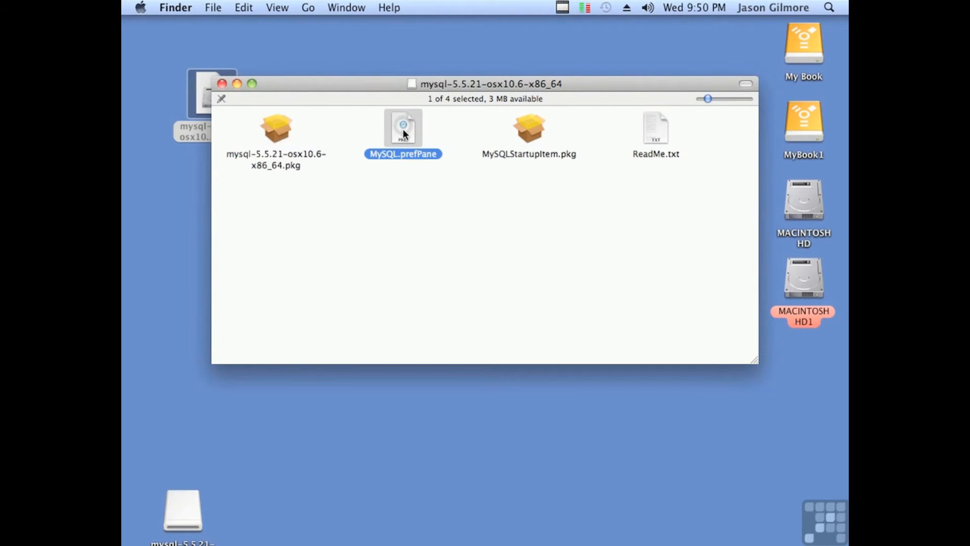
click(529, 129)
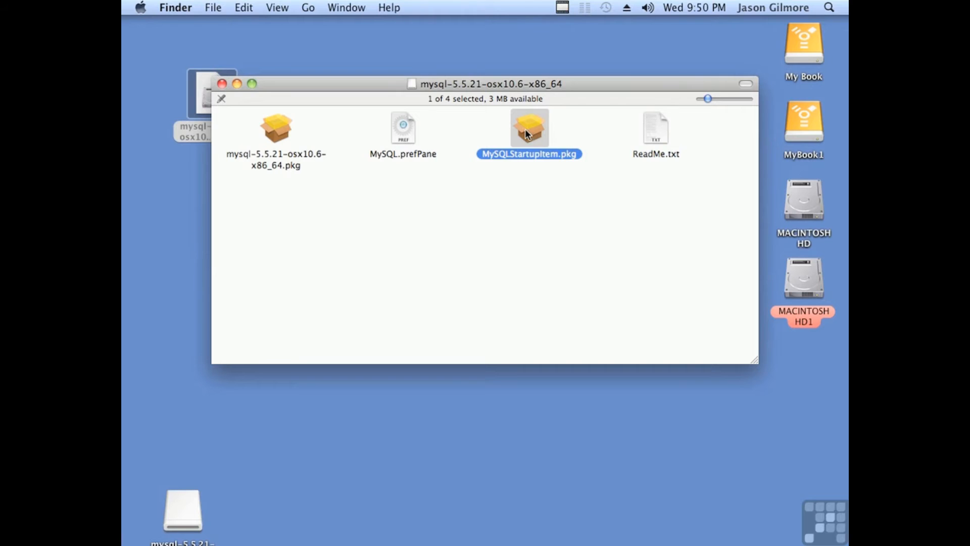
click(267, 125)
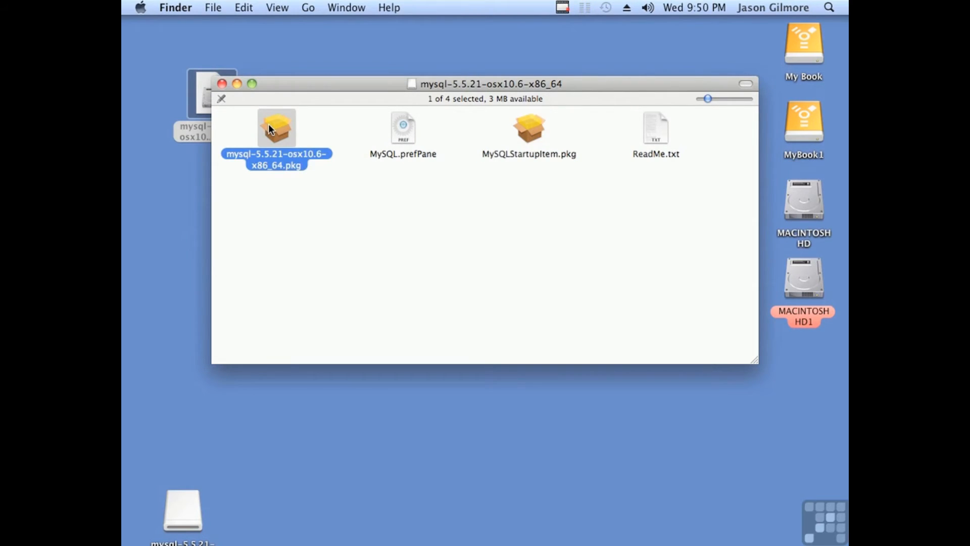
double_click(269, 126)
Step: Accept the license and install MySQL 5.5.21 with the administrator password, then close the installer
click(660, 373)
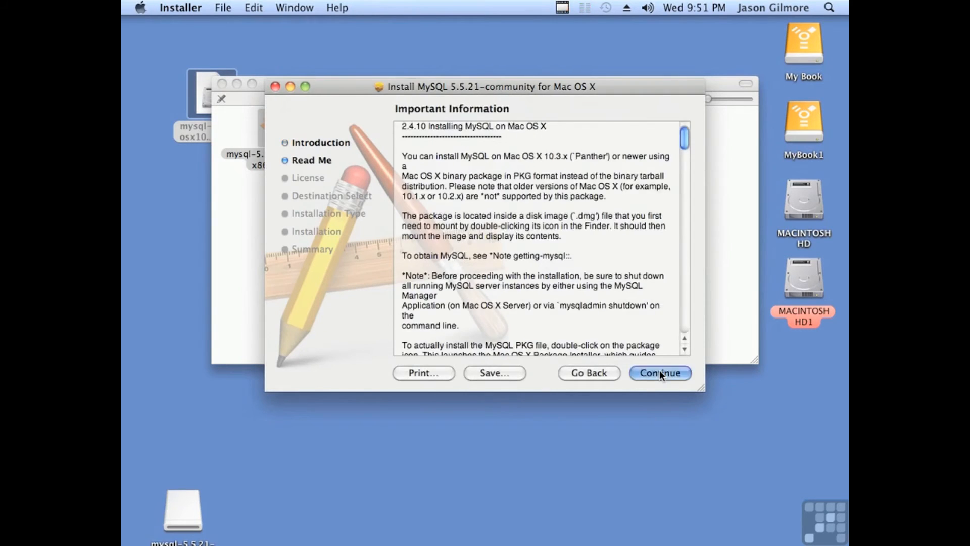
click(660, 373)
click(660, 372)
click(623, 202)
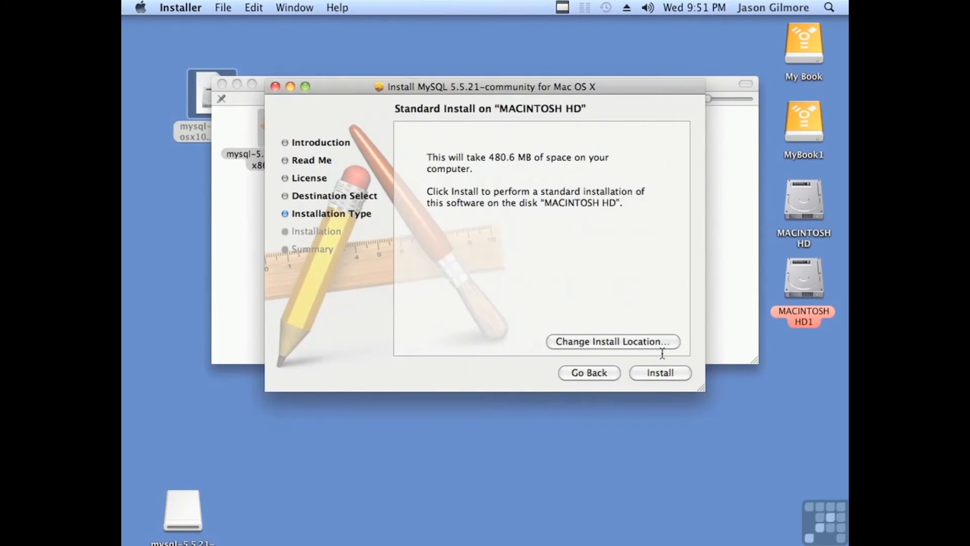
click(659, 372)
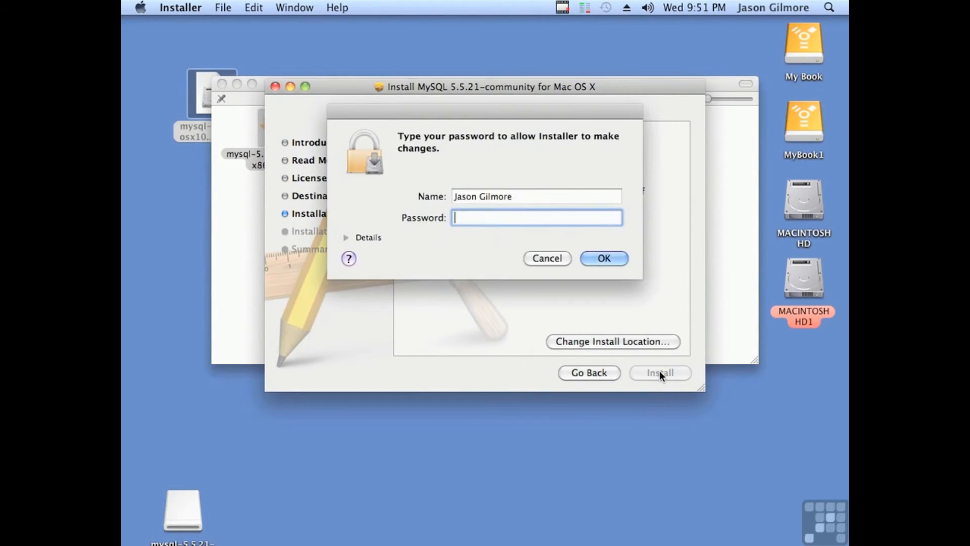
text(•••••••)
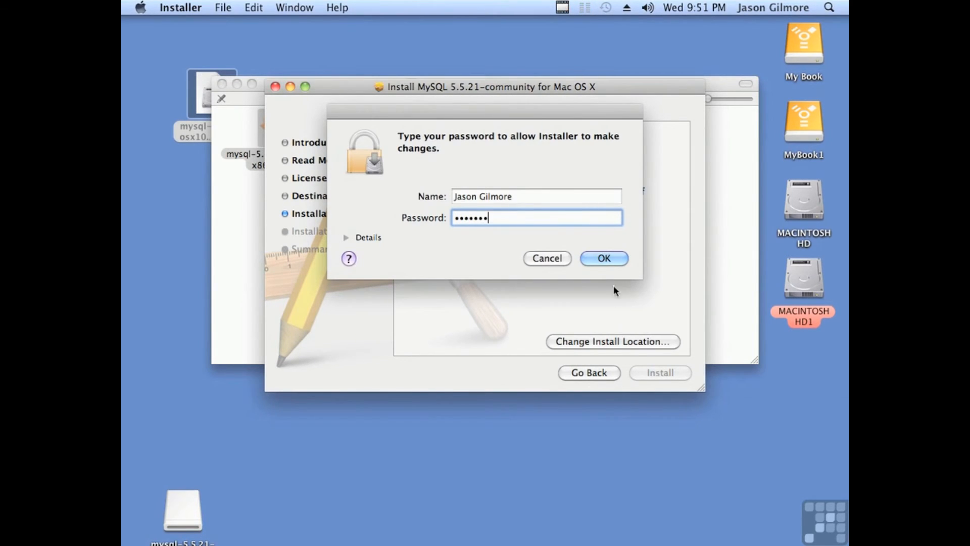
click(605, 258)
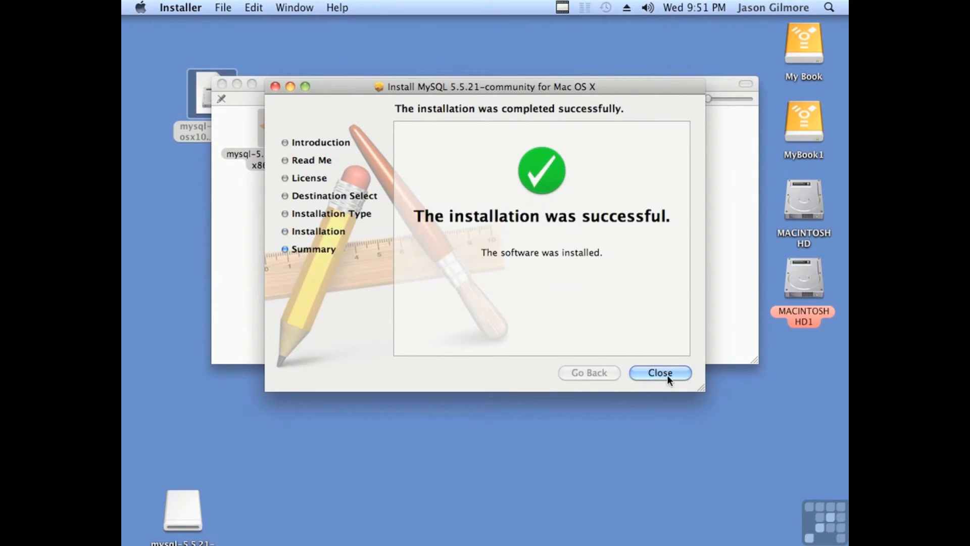
click(666, 374)
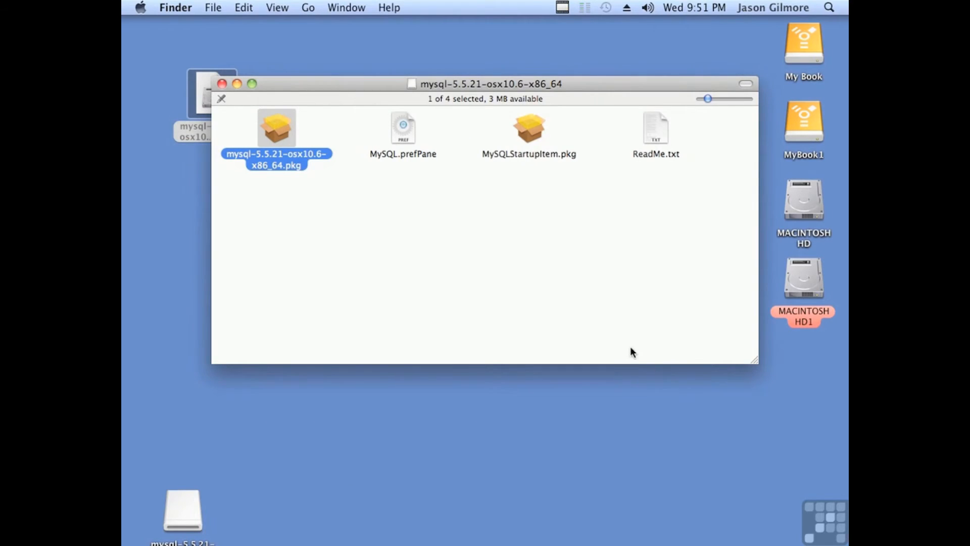
Step: Install MySQL.prefPane for all users, authenticating with the administrator password
double_click(401, 133)
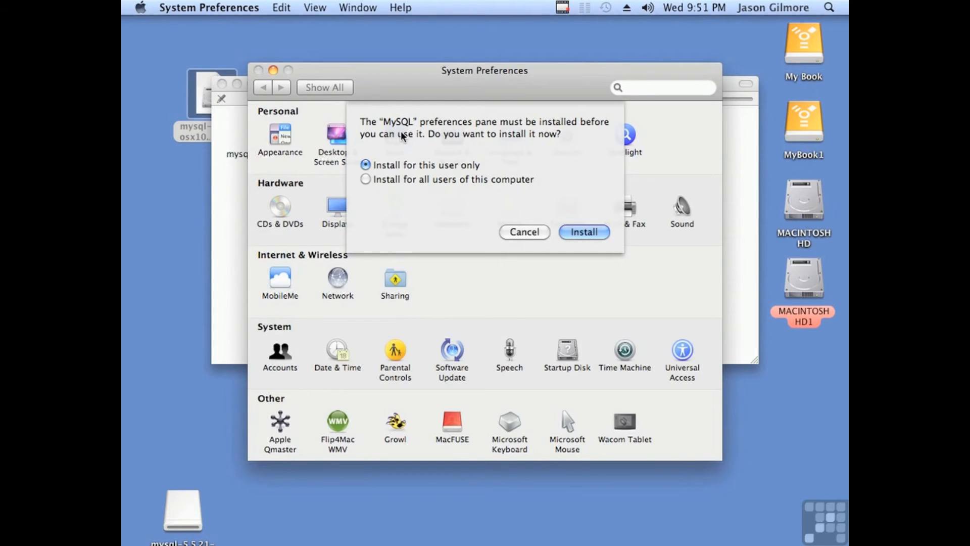
click(365, 180)
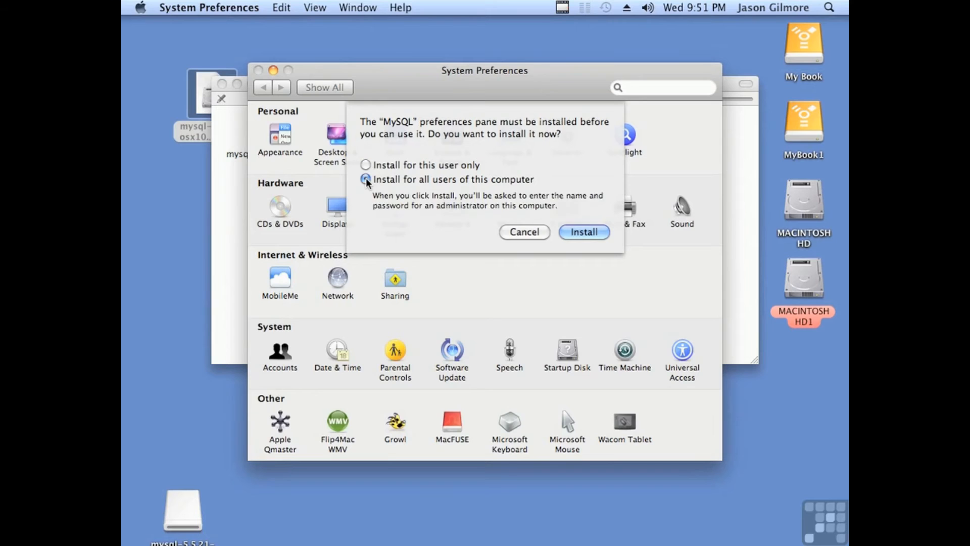
click(580, 233)
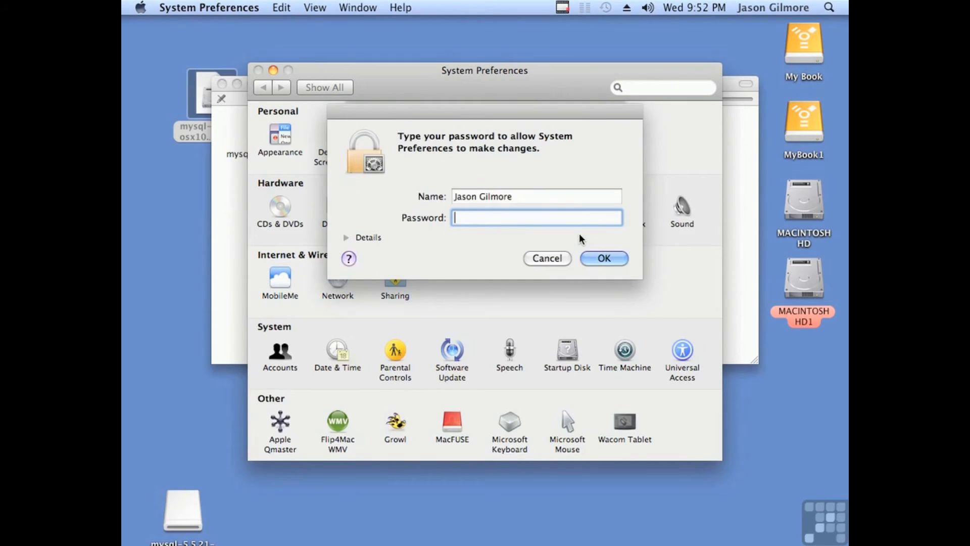
text(*******)
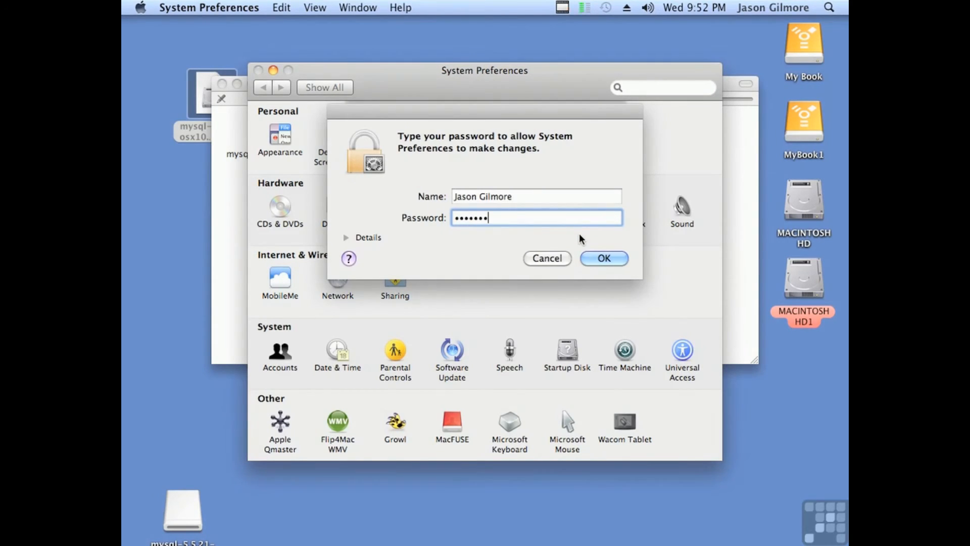
click(597, 253)
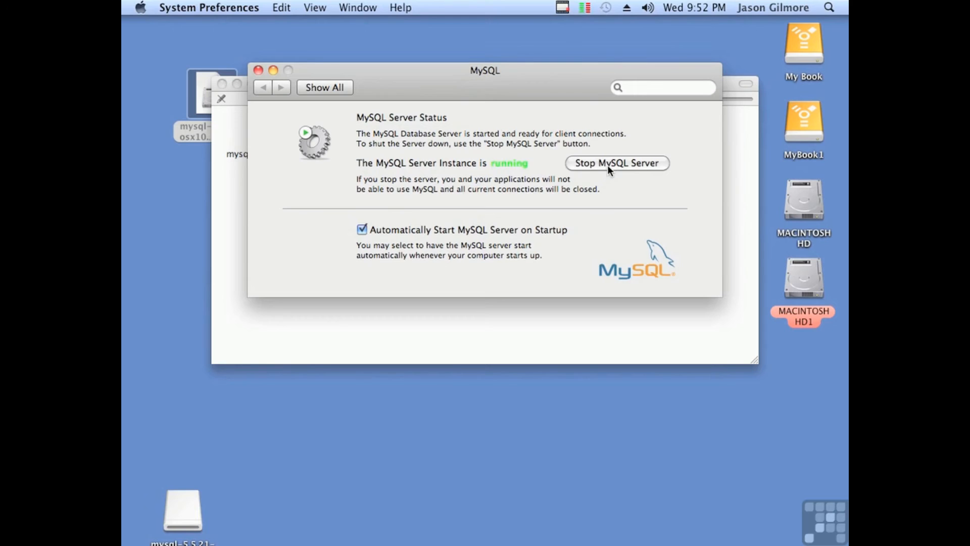
click(258, 70)
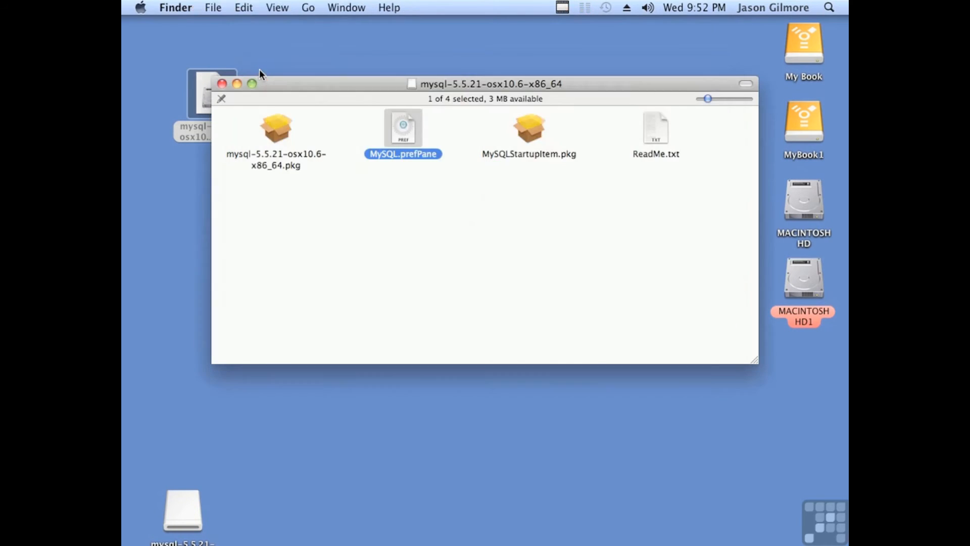
click(222, 84)
Step: Check in System Preferences > MySQL that the server runs with automatic startup
click(146, 10)
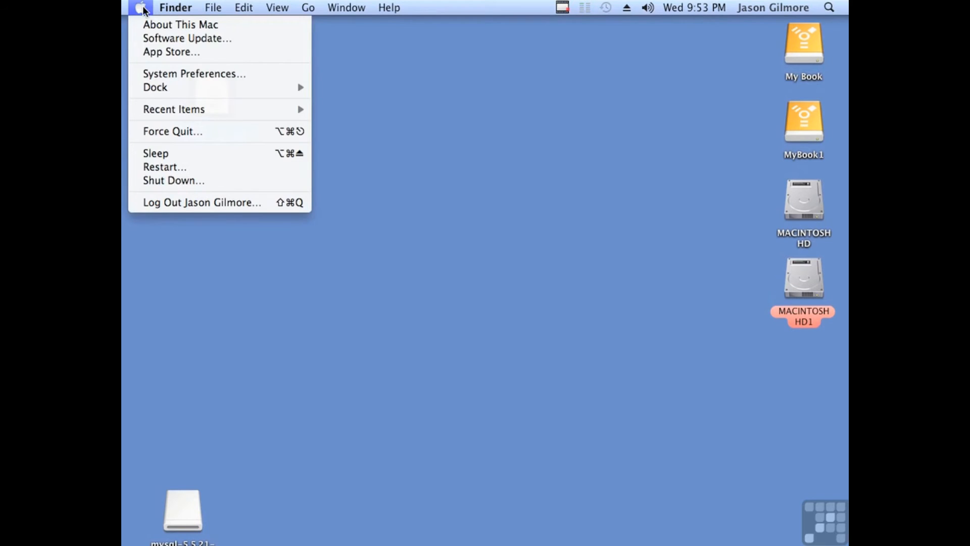
click(155, 73)
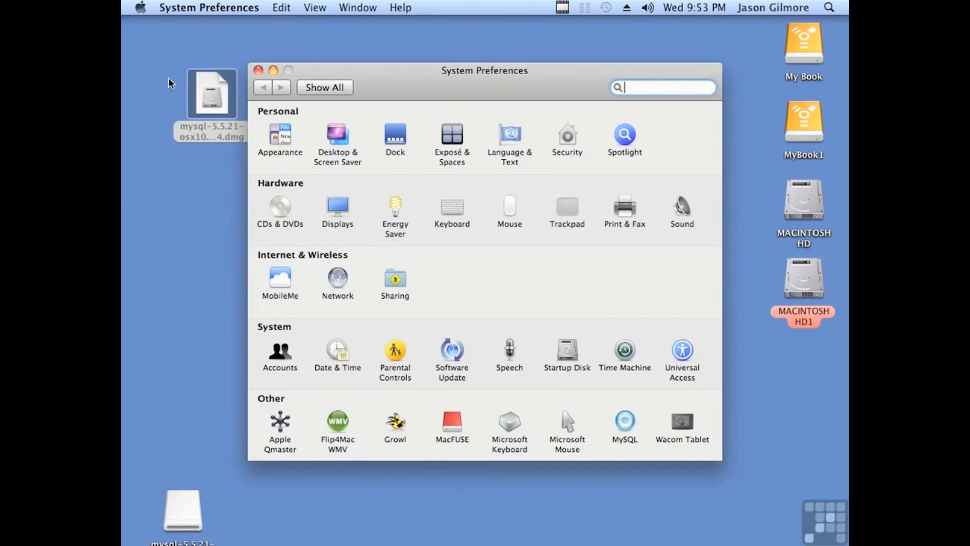
click(629, 426)
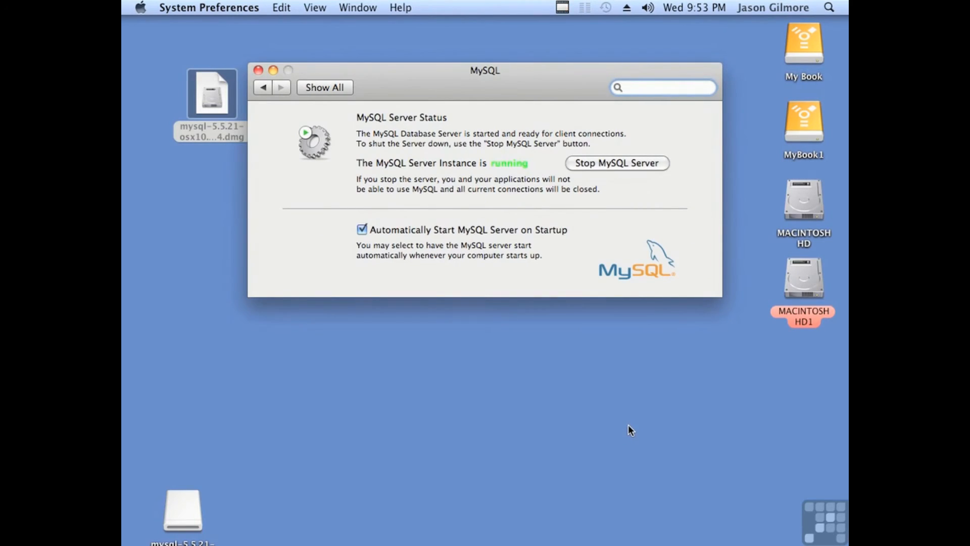
click(258, 71)
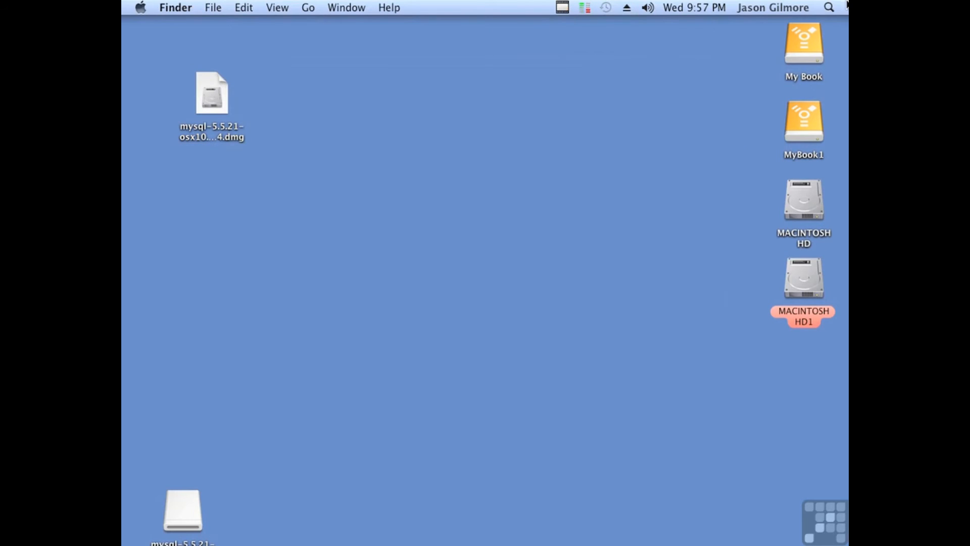
Step: Launch Terminal from Spotlight and start ./mysql from /usr/local/mysql/bin
click(830, 7)
text(terminal)
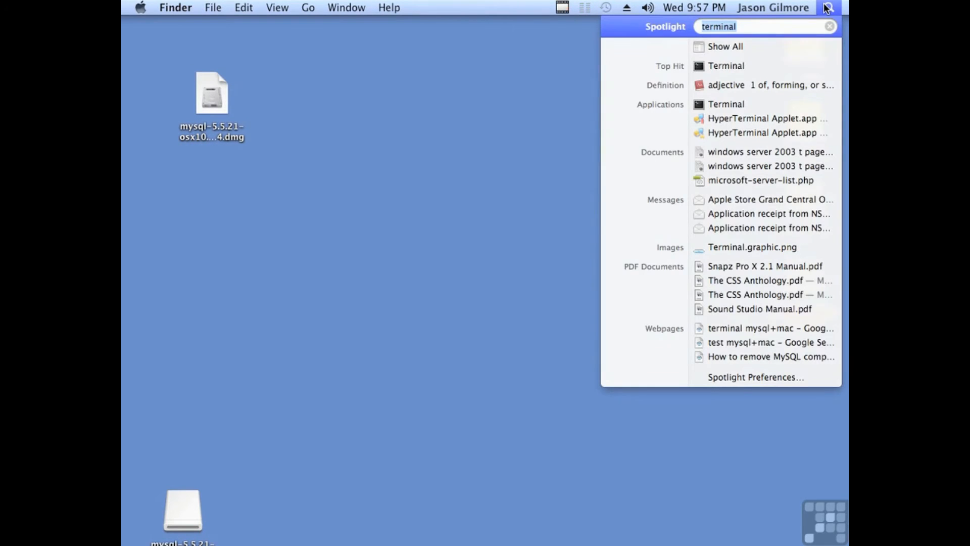
click(740, 61)
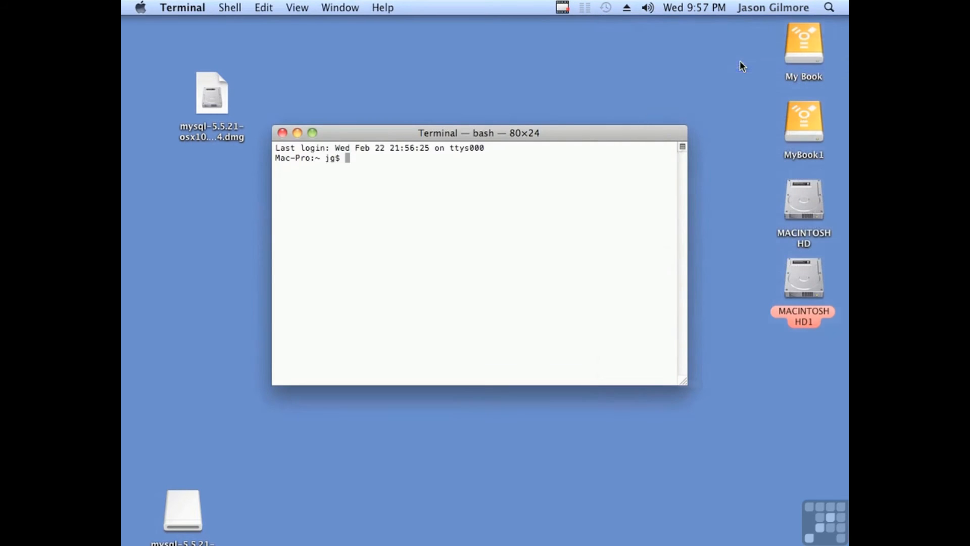
text(cd /usr/local/mysql/bin)
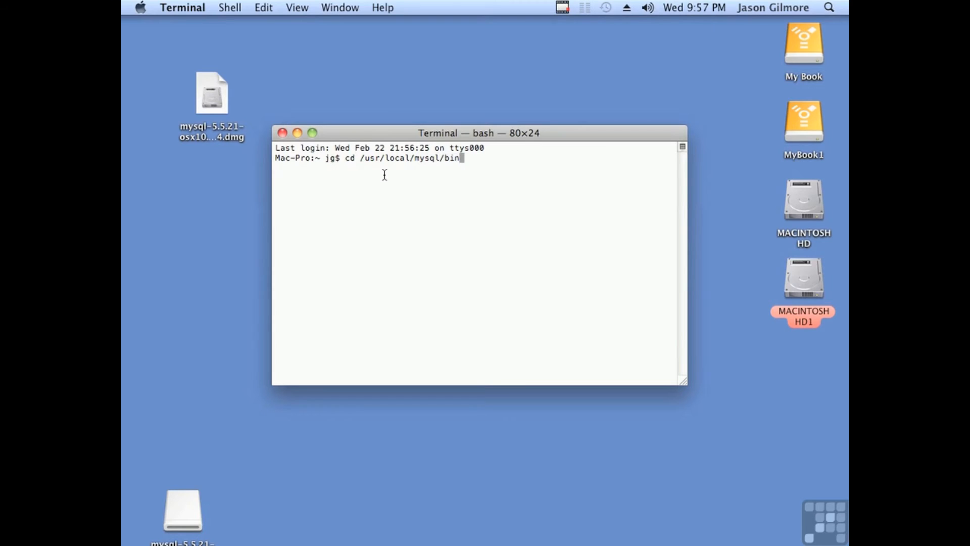
key(Return)
text(./mysql)
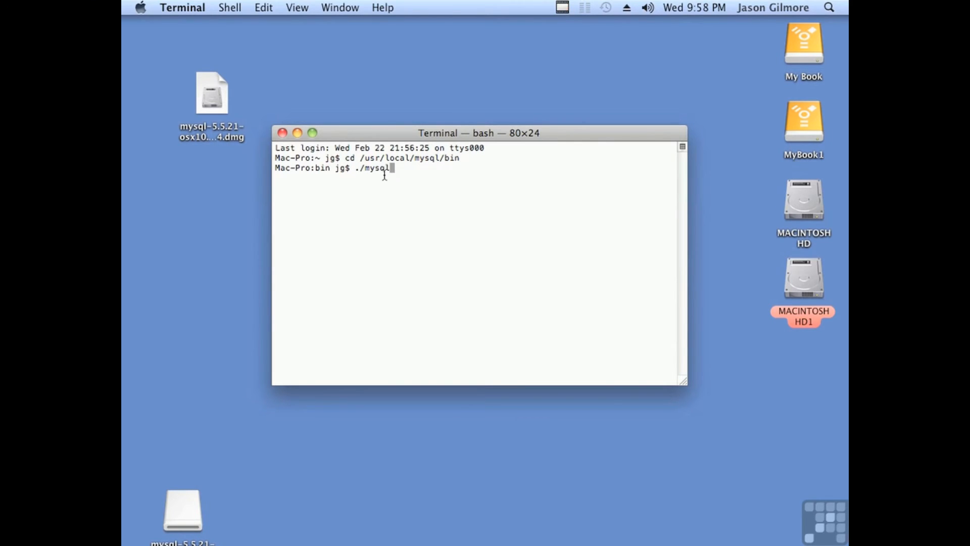
key(Return)
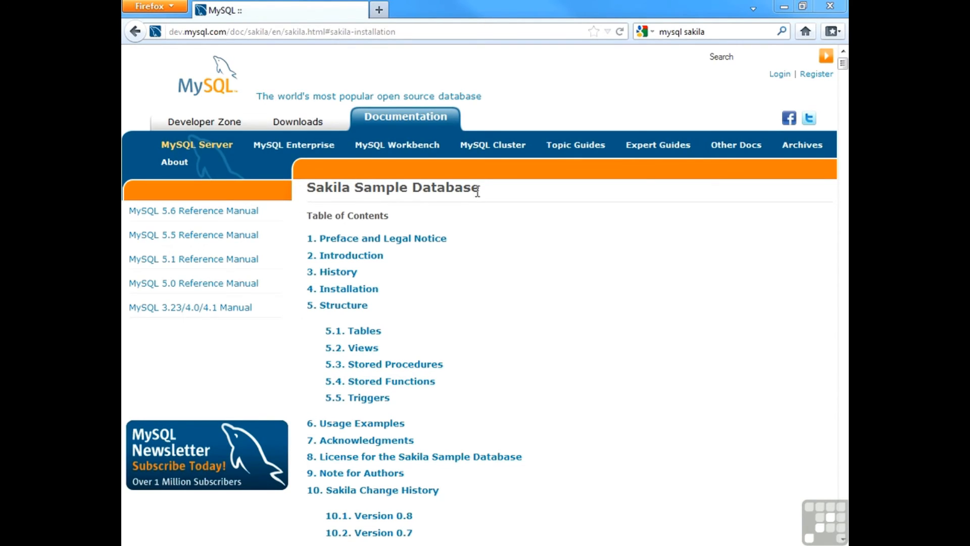
drag(479, 189, 308, 187)
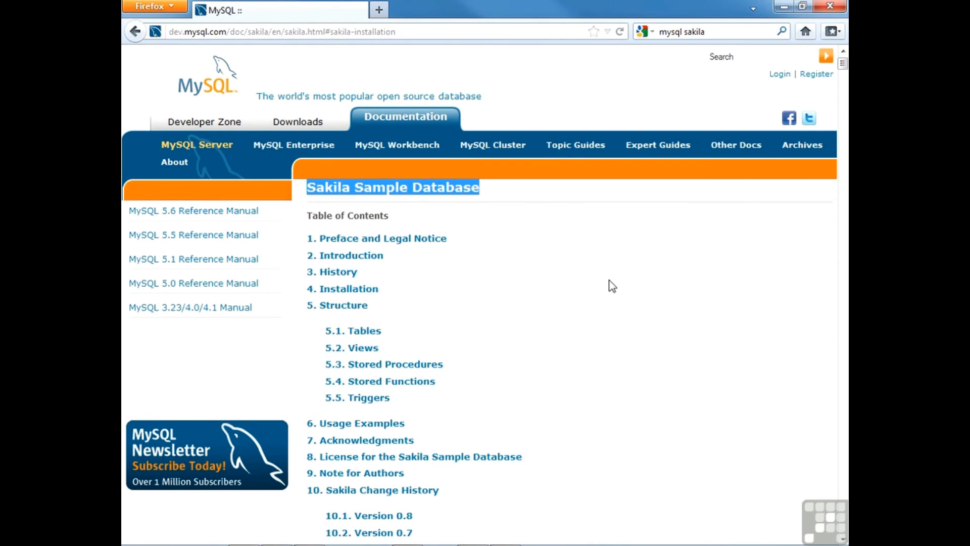
click(571, 323)
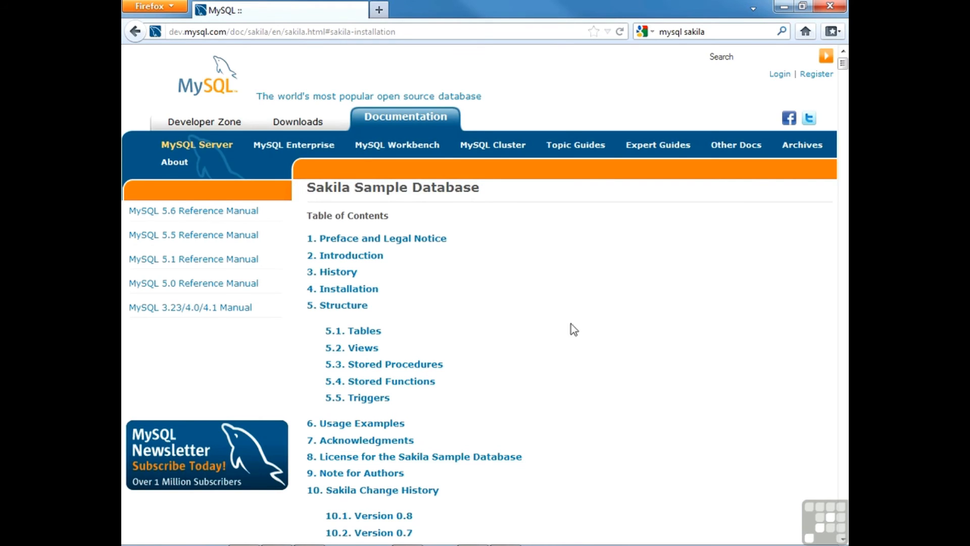
scroll(570, 338, down, 3)
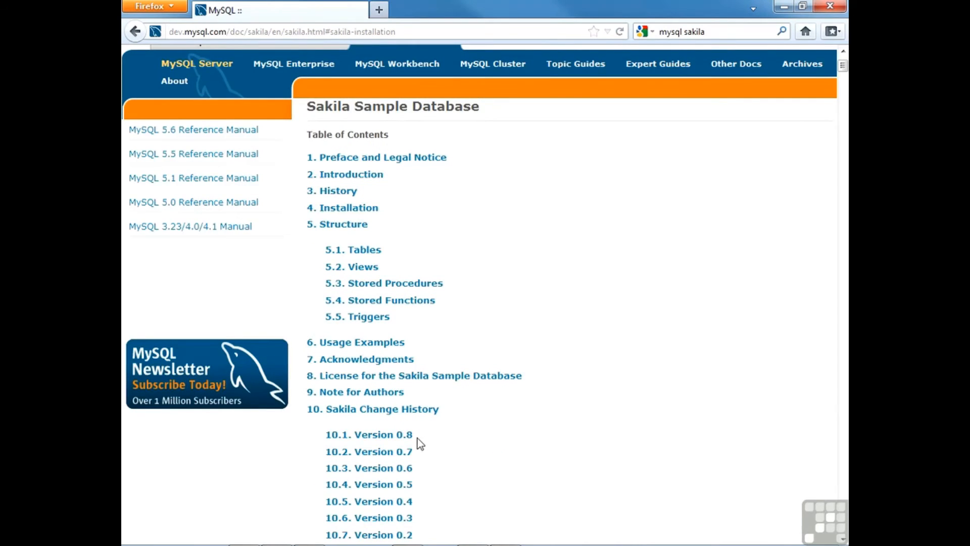
drag(414, 437, 354, 443)
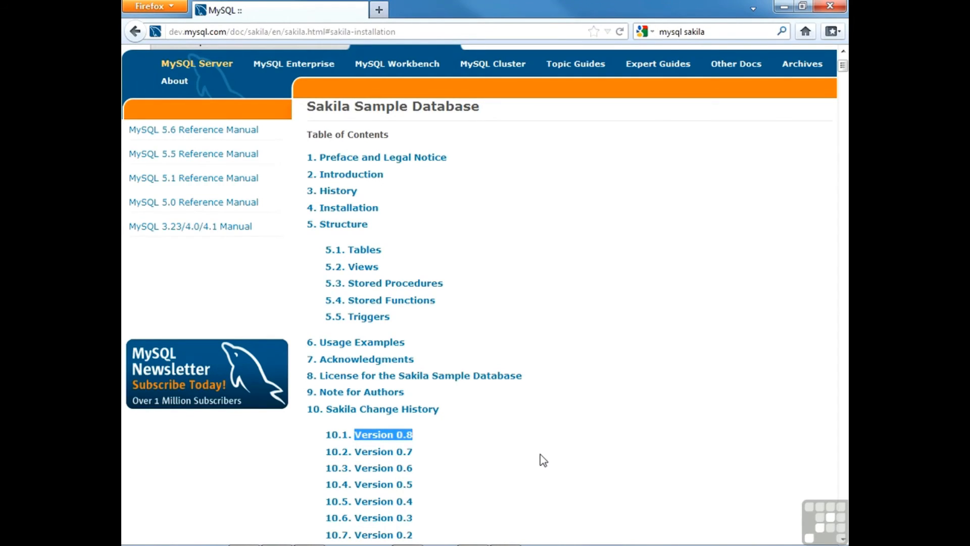
click(545, 448)
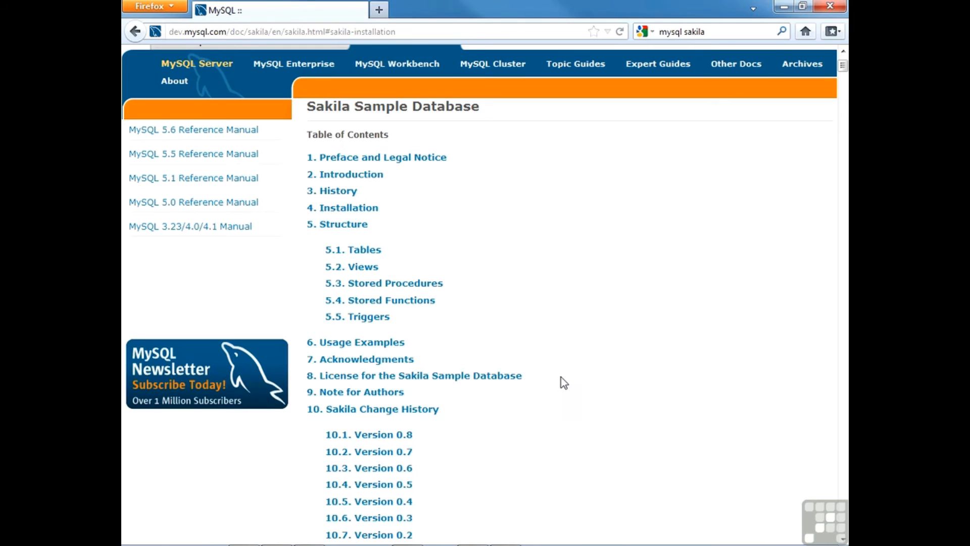
scroll(559, 380, up, 3)
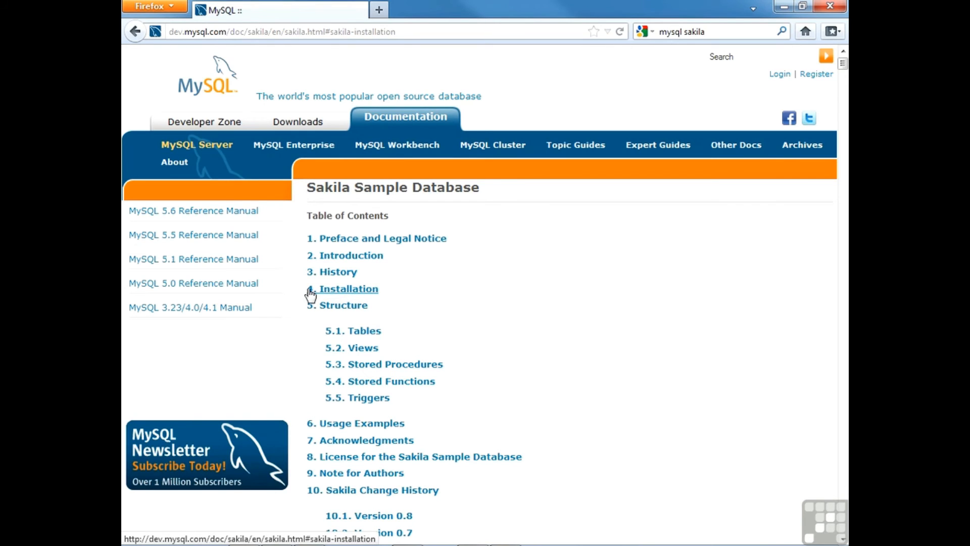
Step: Look over the Sakila Installation section, then return to the Google home page
click(360, 291)
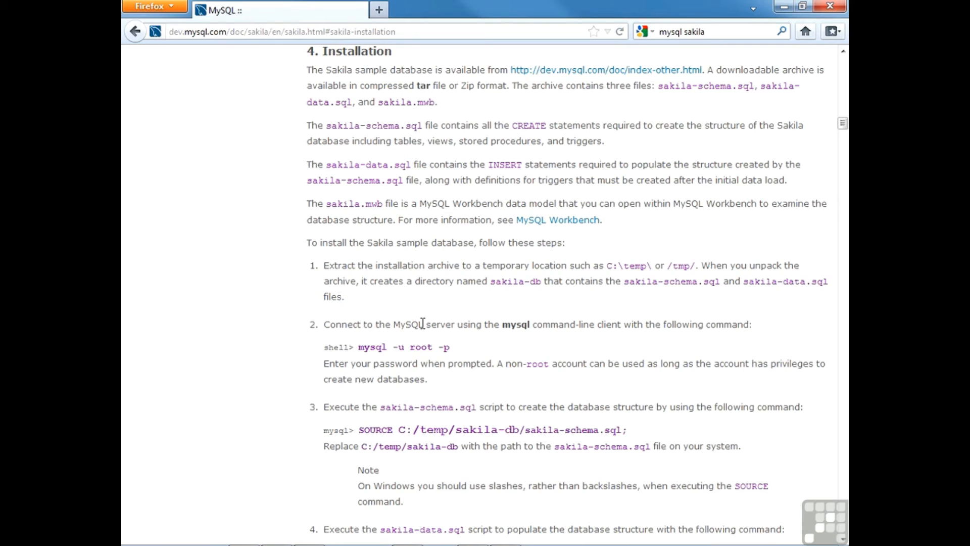
scroll(432, 291, up, 3)
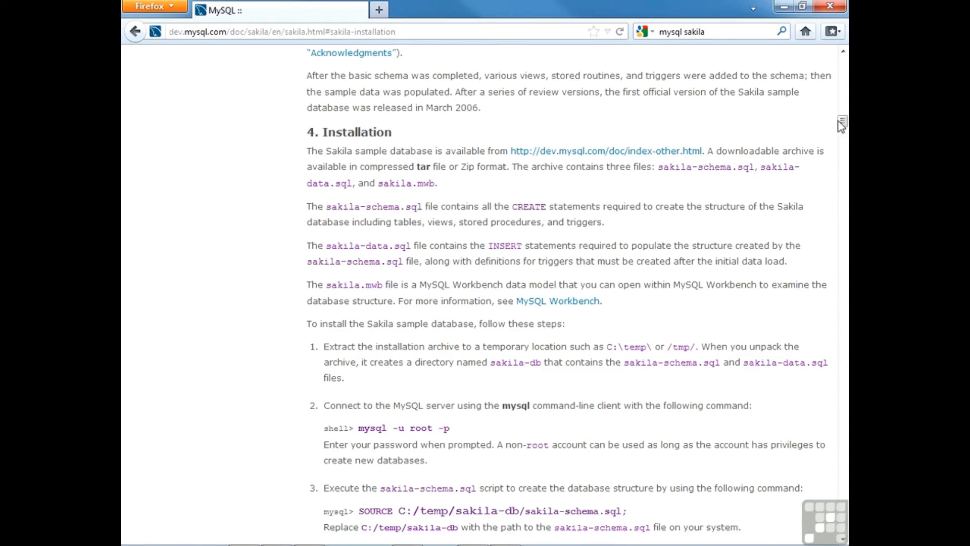
drag(843, 124, 843, 71)
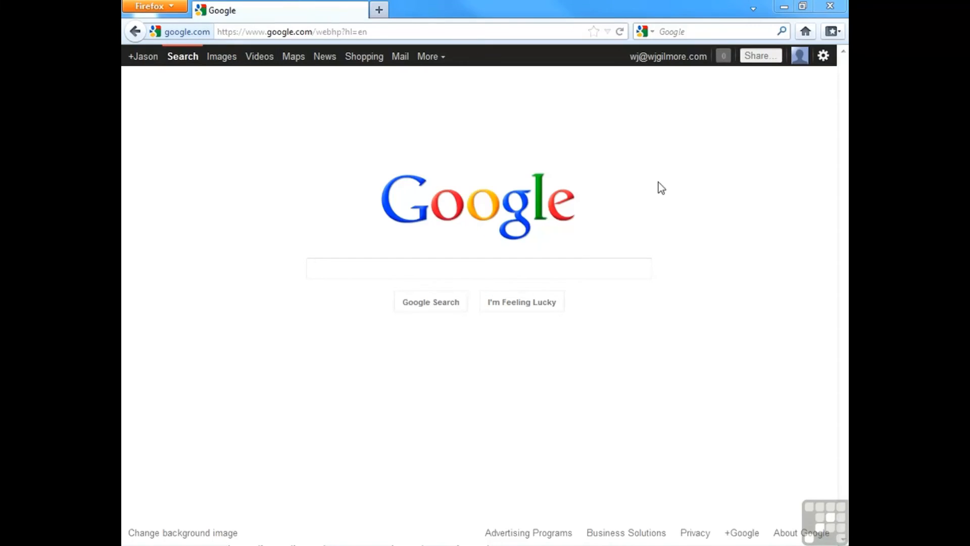
Step: Search Google for 'mysql sakila' and open the Other MySQL Documentation result
click(586, 264)
text(mysql sakila)
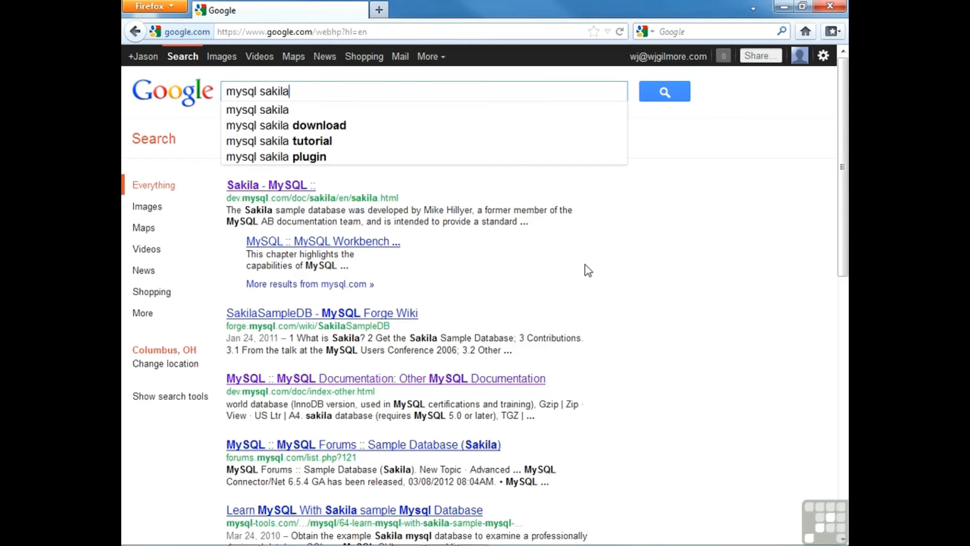
key(Return)
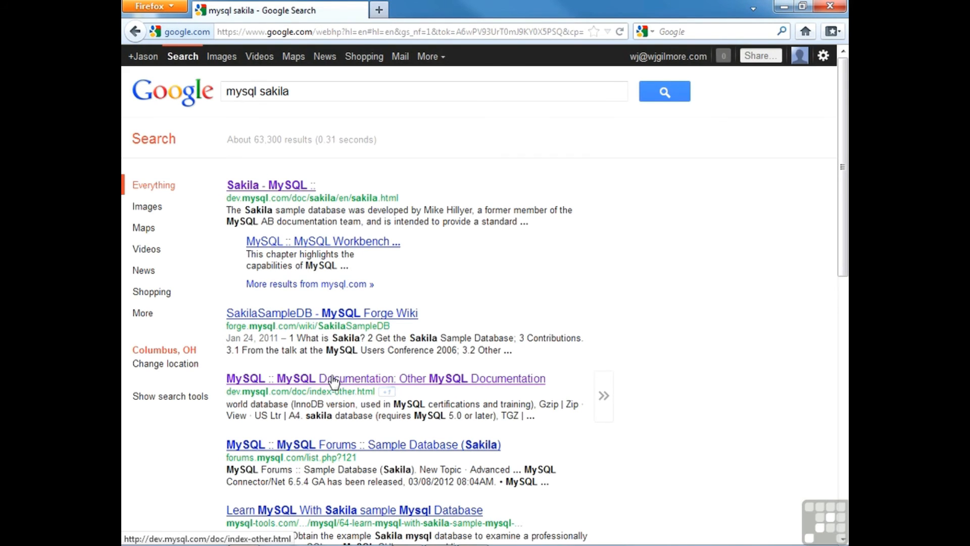
click(334, 379)
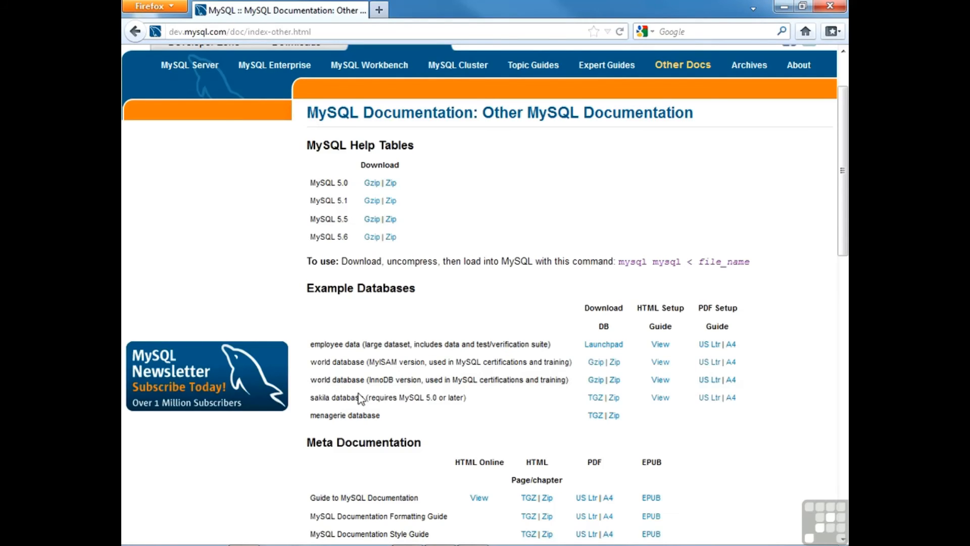
Step: Highlight the sakila database entry, then switch to Console2 listing the extracted sakila files
drag(360, 398, 312, 405)
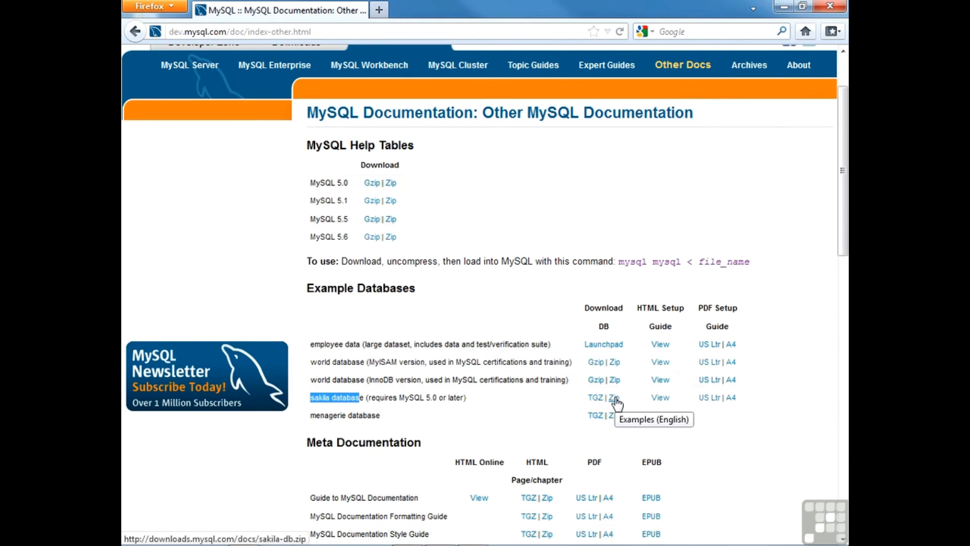
key(alt+Tab)
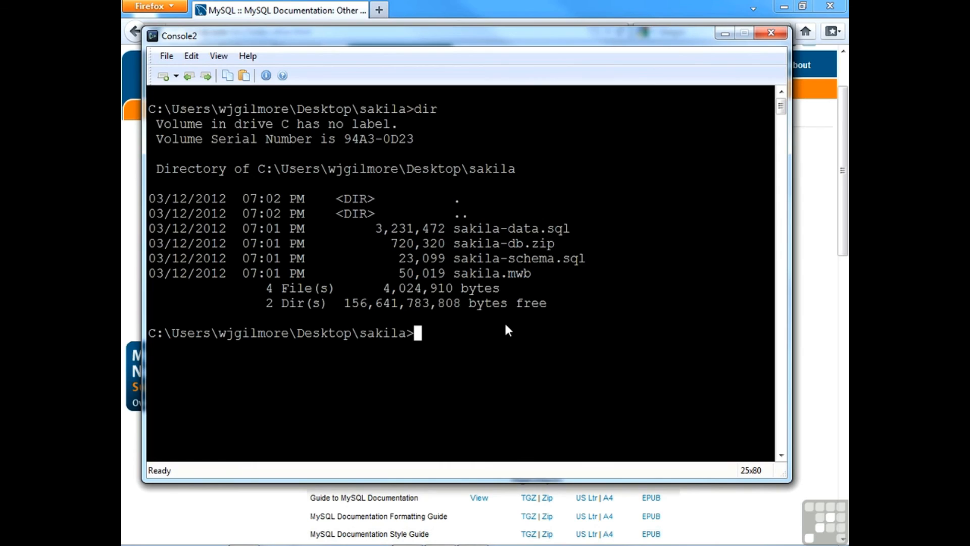
Step: Load sakila-schema.sql with mysql -u root -p, entering the root password
text(mysql)
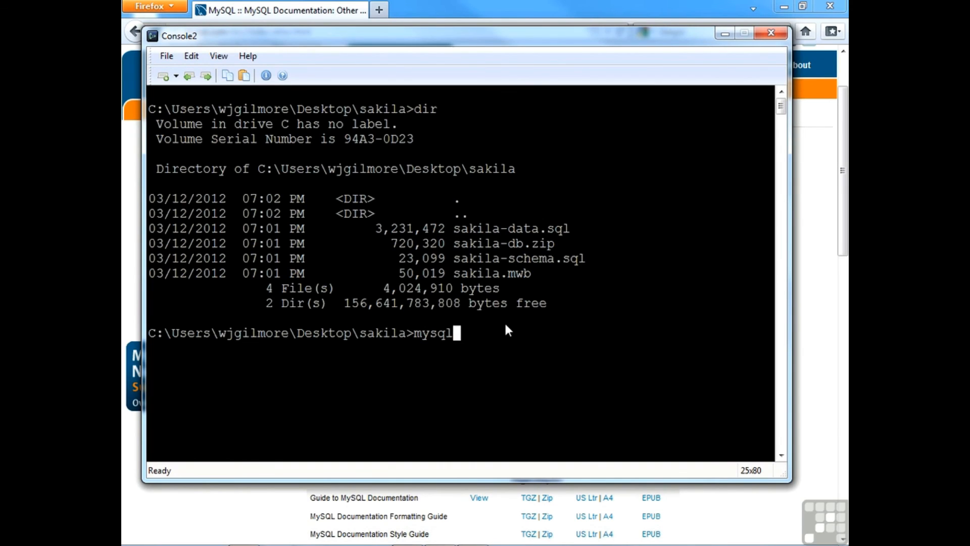
text( -u)
text(root -p < sakila-schema.sql)
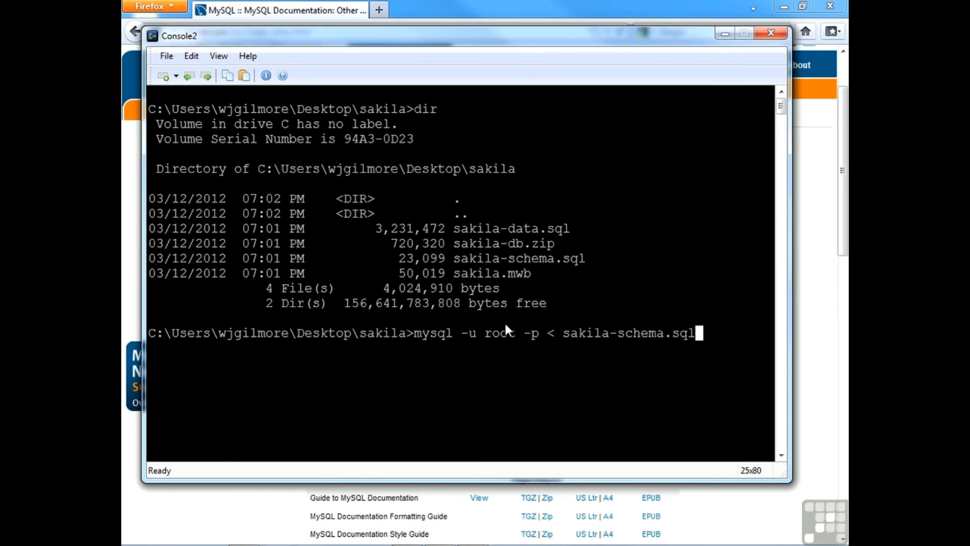
key(Return)
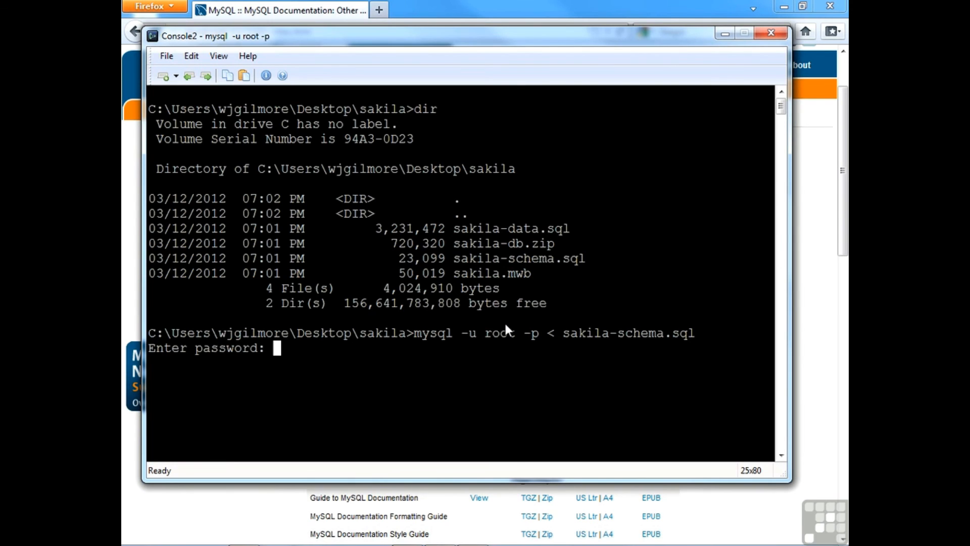
text(******)
key(Return)
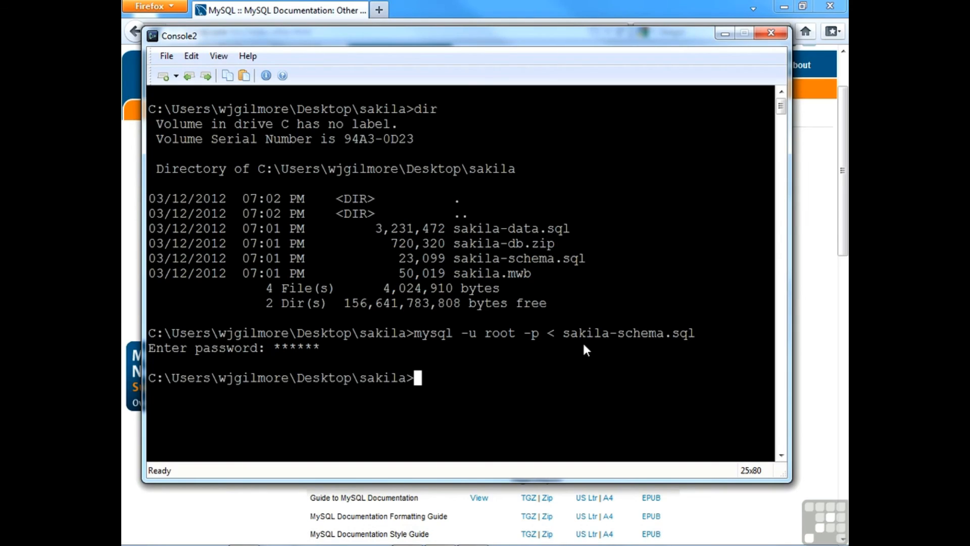
Step: Import sakila-data.sql into MySQL as root
key(Up)
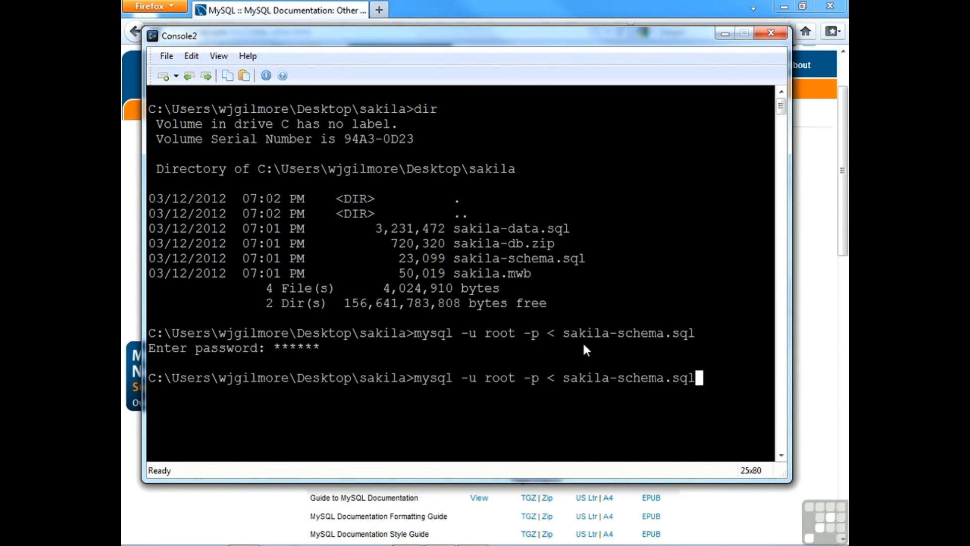
key(BackSpace)
key(BackSpace)
key(BackSpace)
key(BackSpace)
key(BackSpace)
key(BackSpace)
key(BackSpace)
key(BackSpace)
key(BackSpace)
key(BackSpace)
text(data.sql)
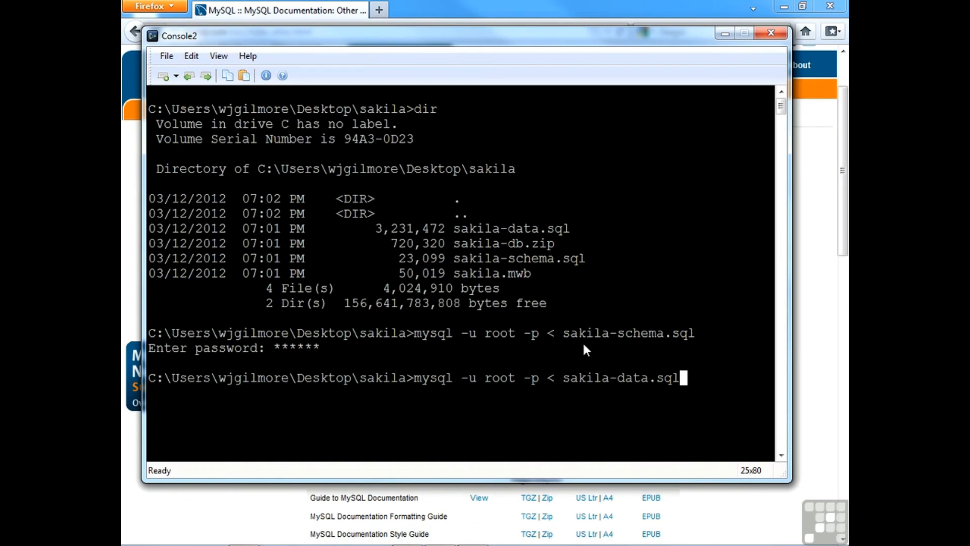
key(Return)
text(******)
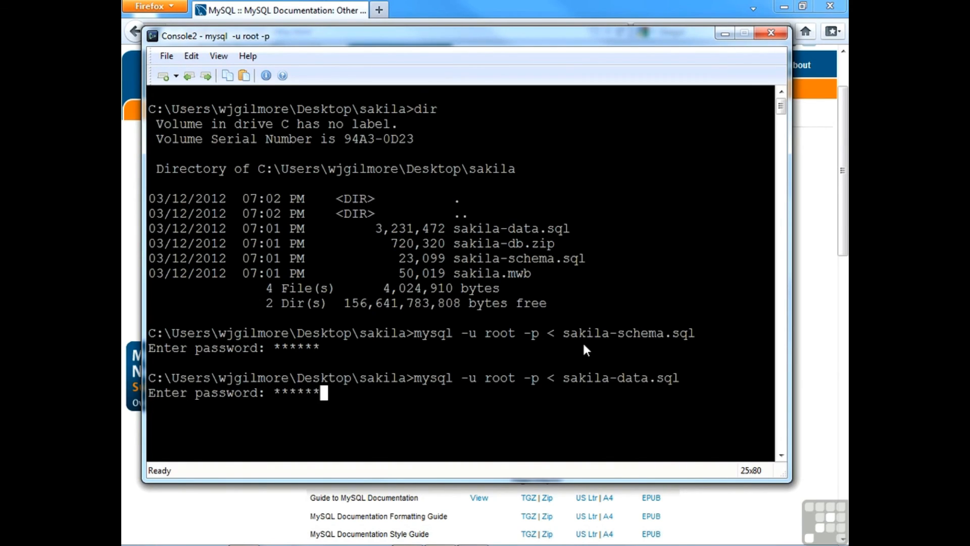
key(Return)
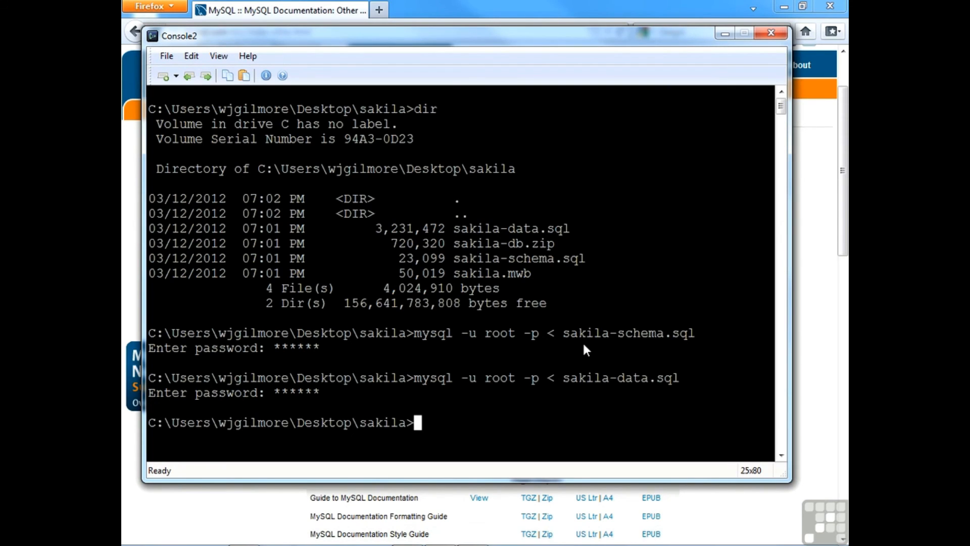
Step: Connect to the sakila database as root and run show tables; to list its 23 tables
key(Up)
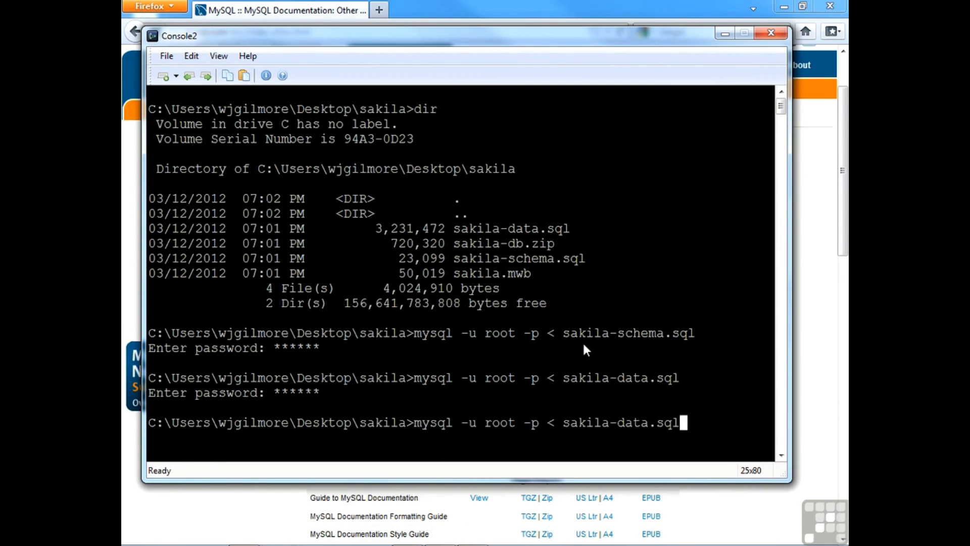
key(BackSpace)
key(BackSpace)
key(BackSpace)
key(BackSpace)
key(BackSpace)
key(BackSpace)
key(BackSpace)
key(BackSpace)
key(BackSpace)
key(BackSpace)
key(BackSpace)
key(BackSpace)
key(BackSpace)
key(BackSpace)
key(BackSpace)
key(BackSpace)
key(BackSpace)
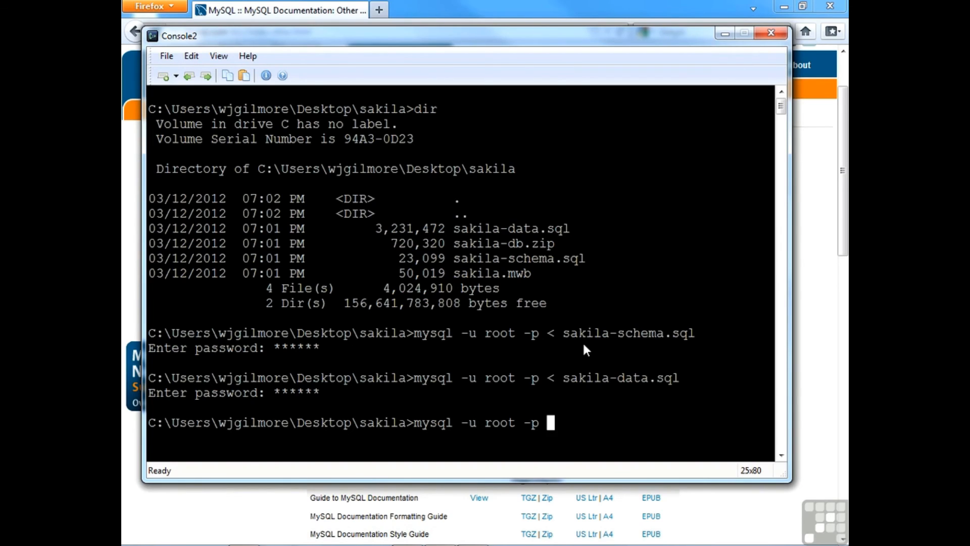
text(sakila)
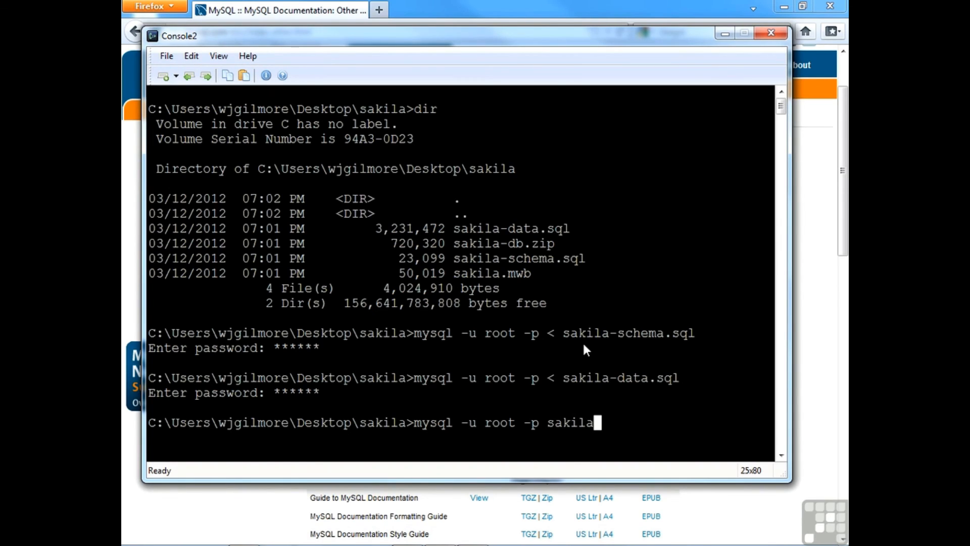
key(Return)
text(******)
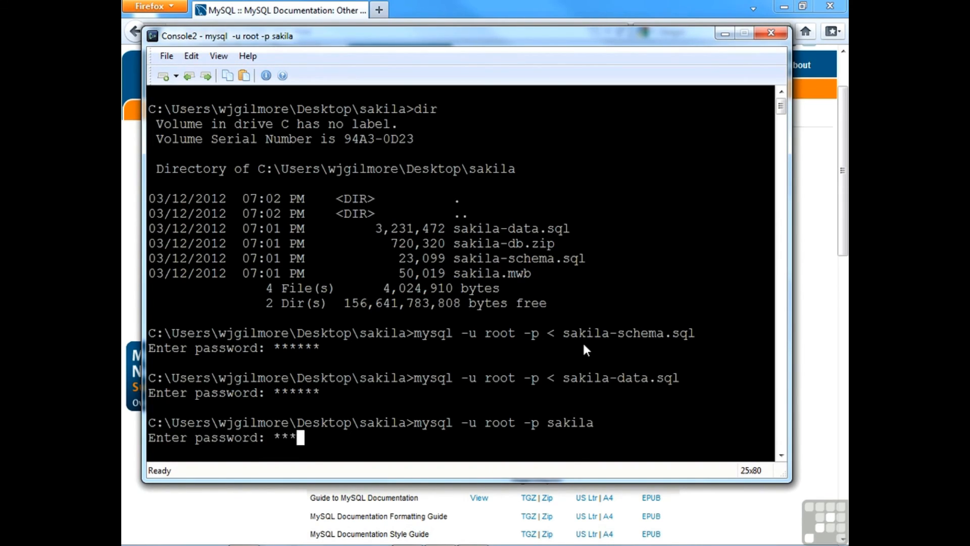
key(Return)
text(show tables;)
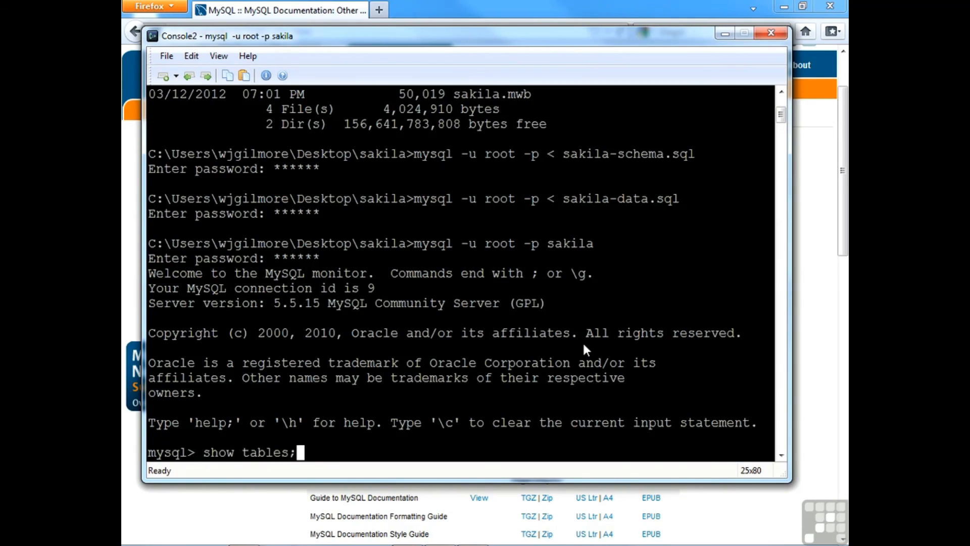
key(Return)
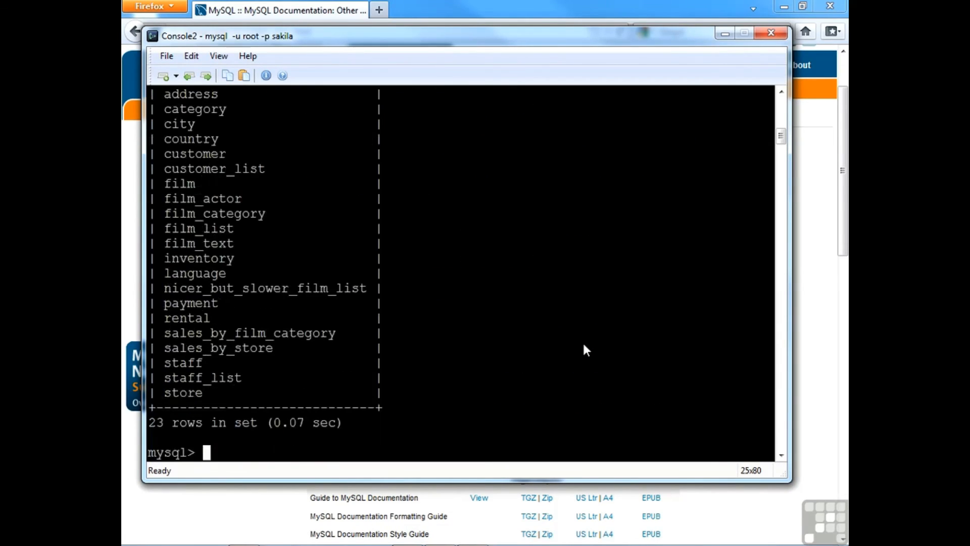